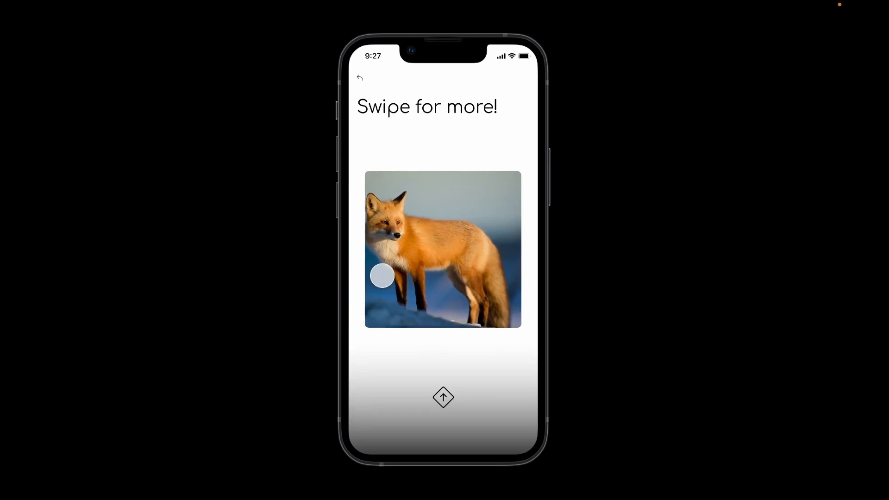
- Swipe the fox photo card sideways in the prototype preview
drag(387, 259, 520, 252)
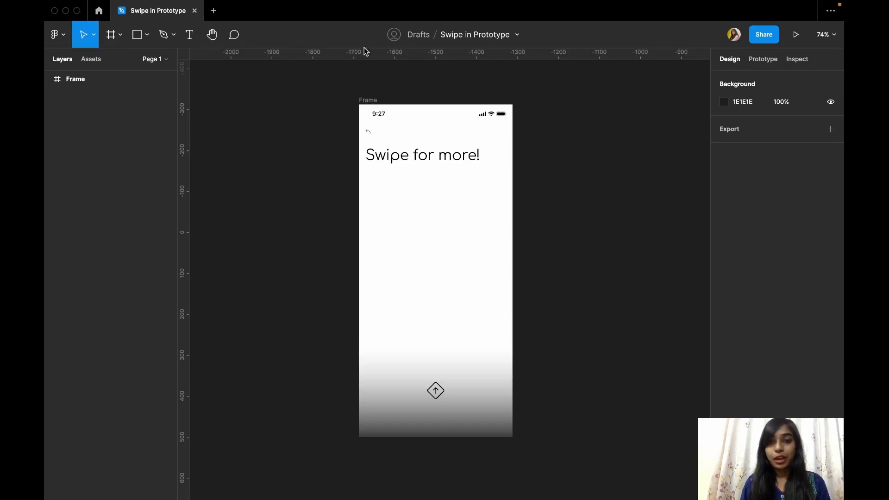
click(374, 103)
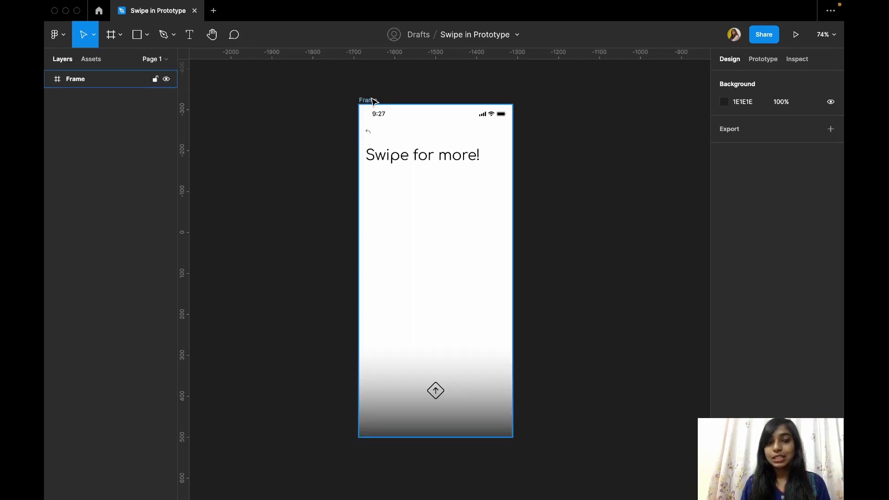
key(Escape)
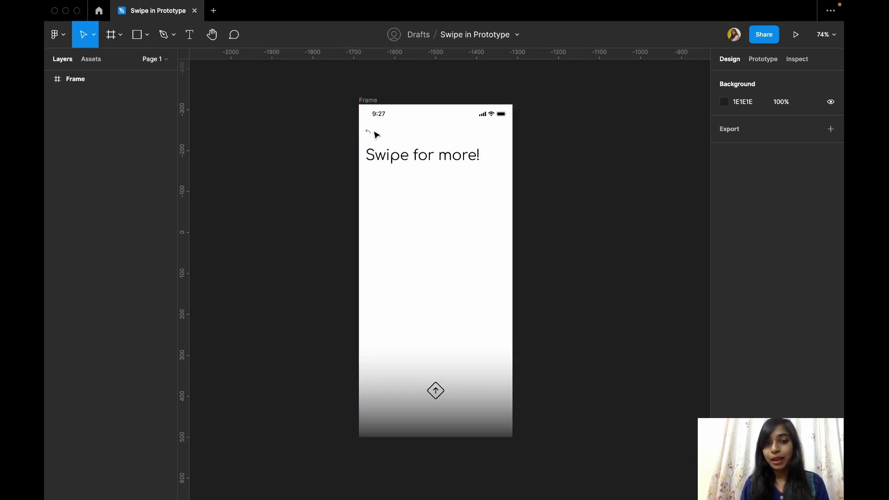
click(456, 409)
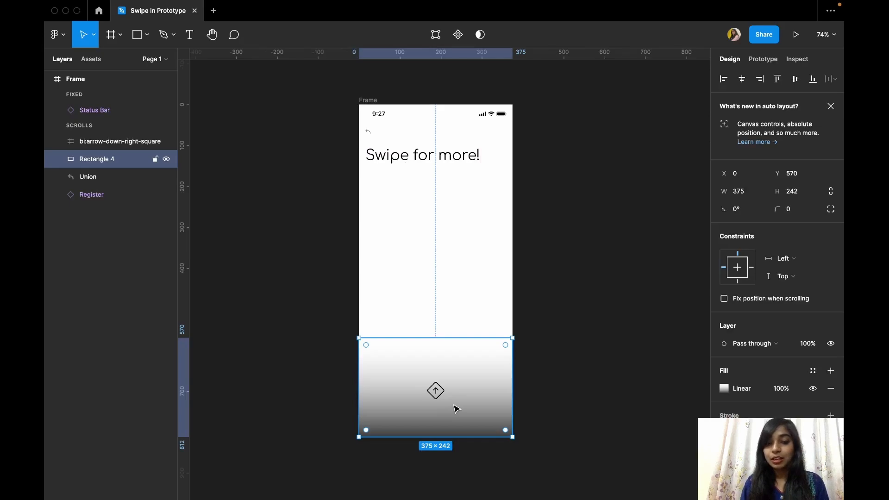
click(435, 390)
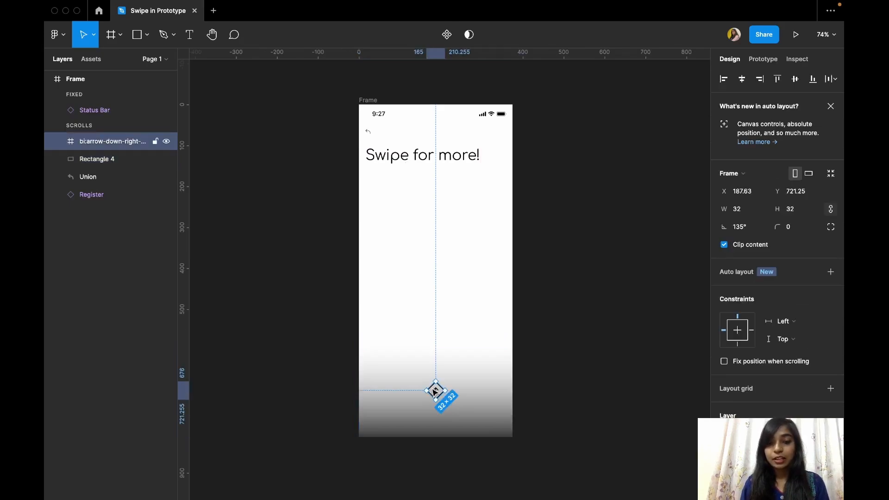
click(535, 368)
- Draw a square of about 261 × 261 on the empty canvas to the right of the phone frame
scroll(535, 368, right, 3)
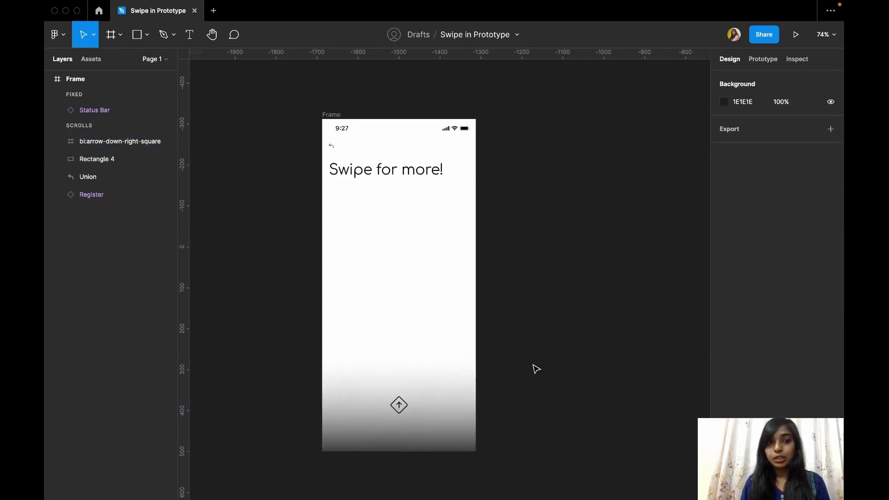
scroll(536, 368, down, 2)
scroll(535, 368, right, 2)
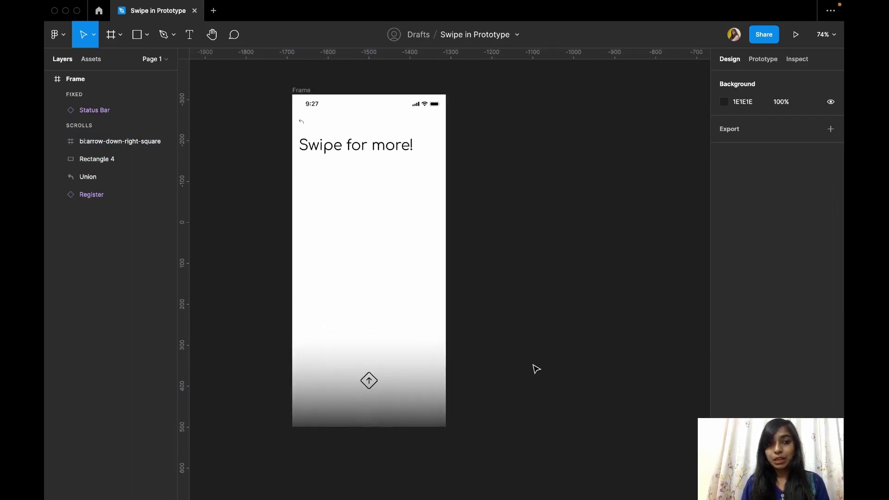
click(136, 34)
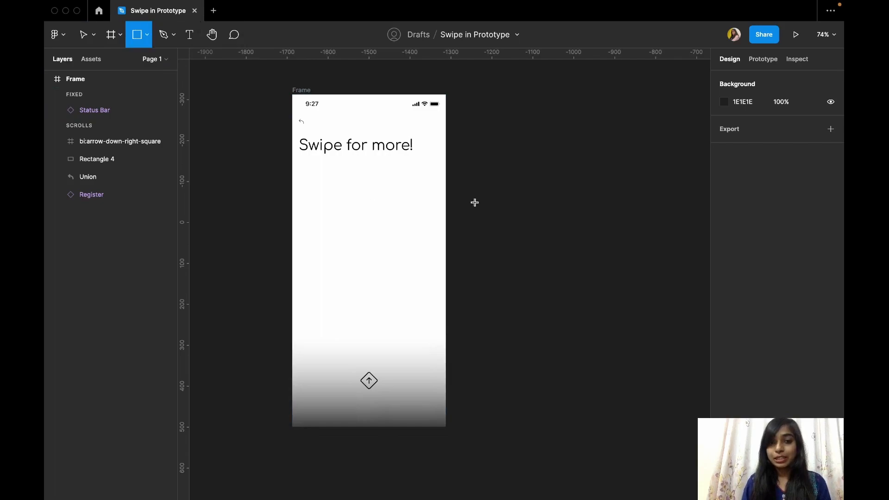
drag(461, 194, 568, 301)
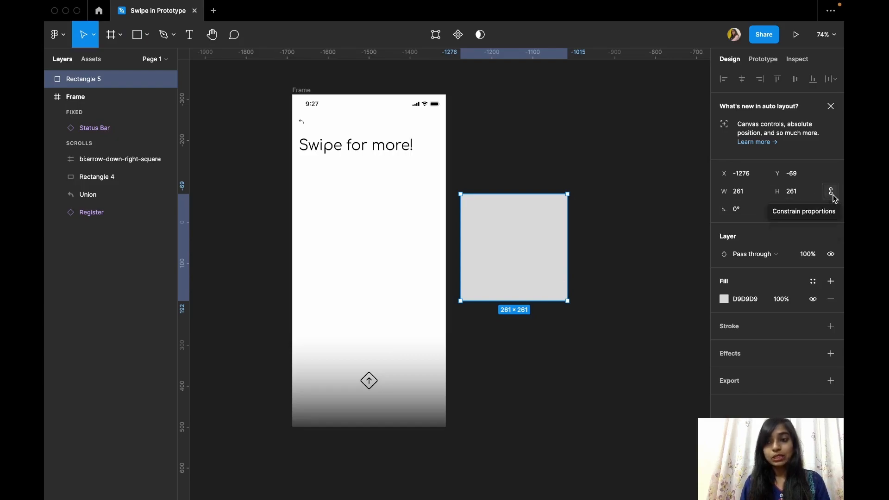
- Constrain the square's proportions and set its width to 310
click(757, 194)
text(310)
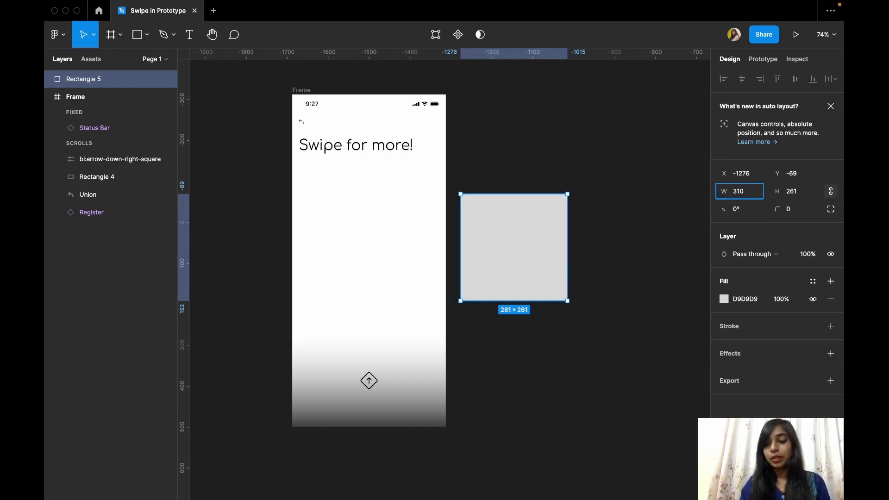
key(Return)
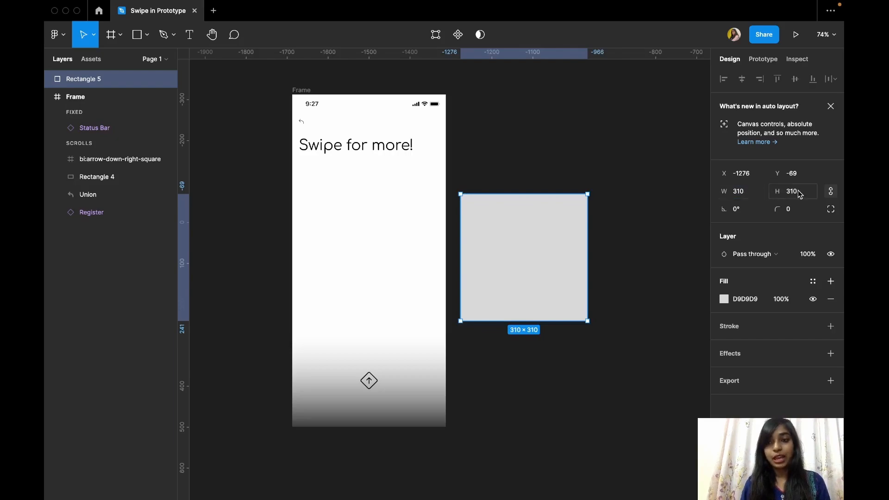
- Duplicate the 310 square to its right and reduce the copy's width by 40 to 270
scroll(571, 288, right, 5)
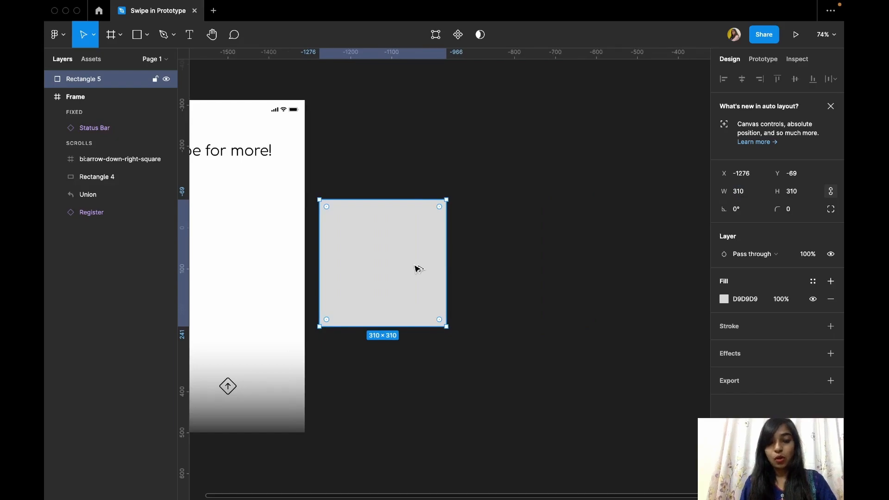
drag(391, 262, 527, 261)
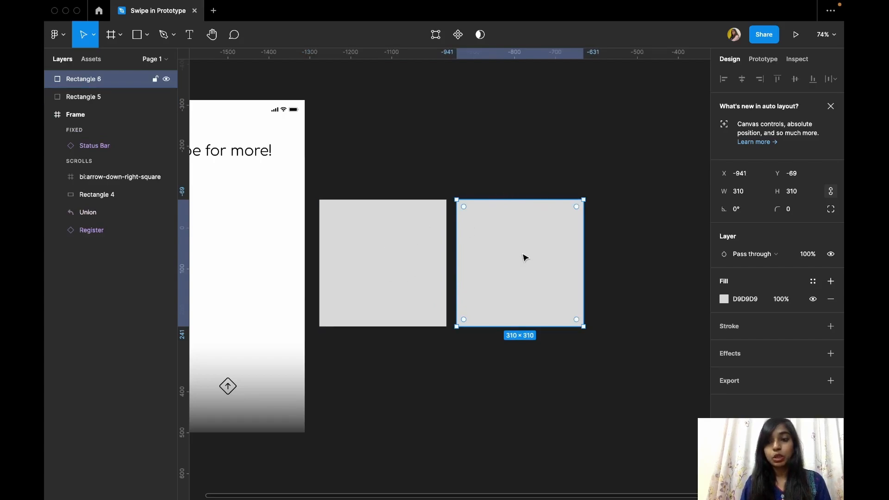
click(751, 191)
click(744, 191)
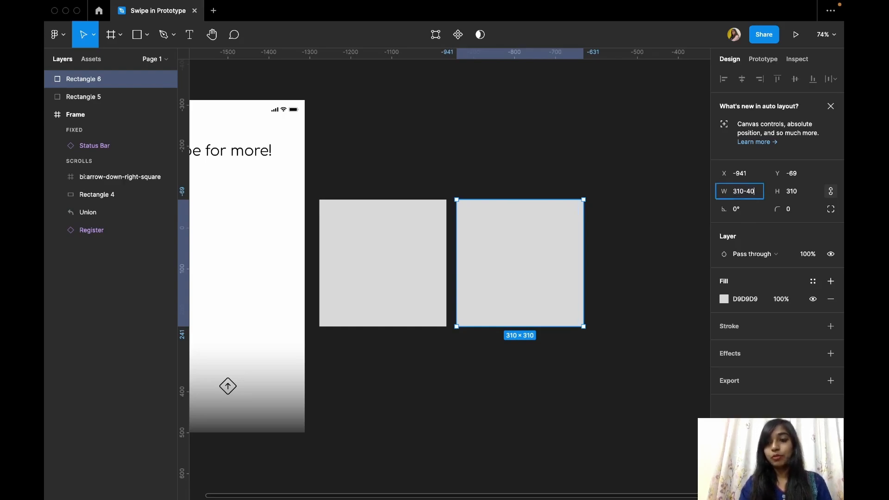
text(-40)
key(Return)
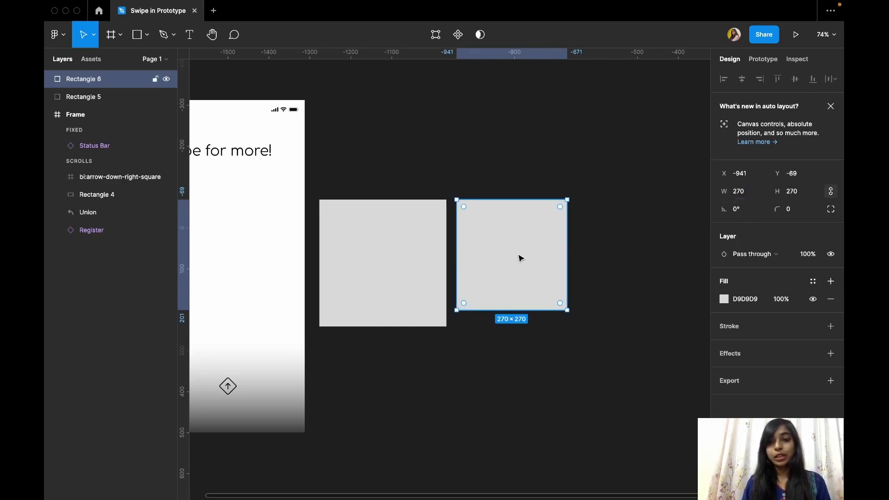
- Duplicate the 270 square to its right and reduce the copy's width by 40 to 230
scroll(520, 258, right, 5)
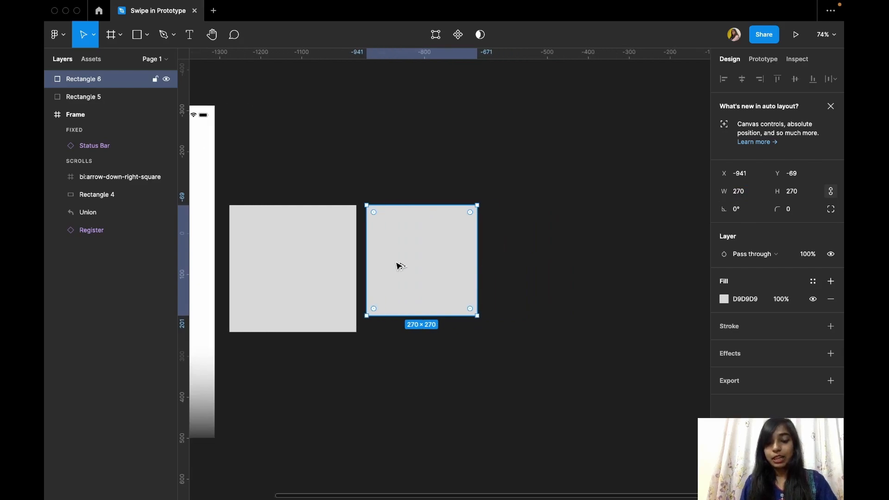
drag(399, 266, 522, 261)
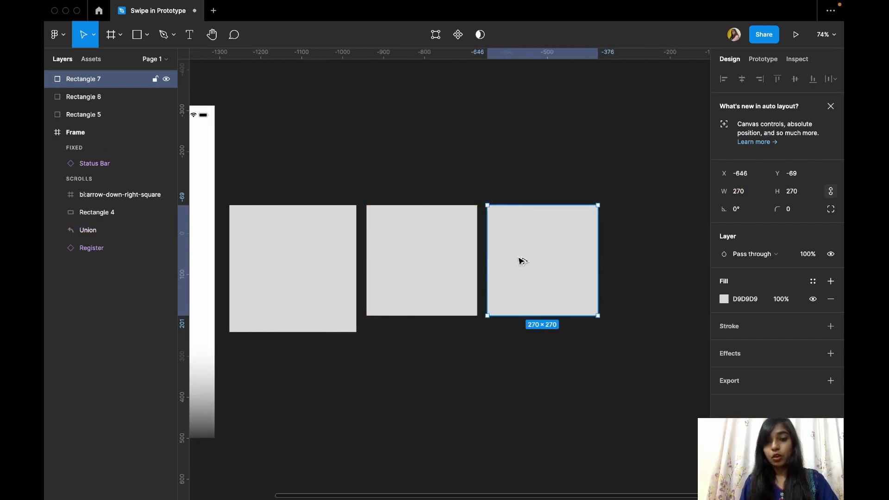
click(741, 191)
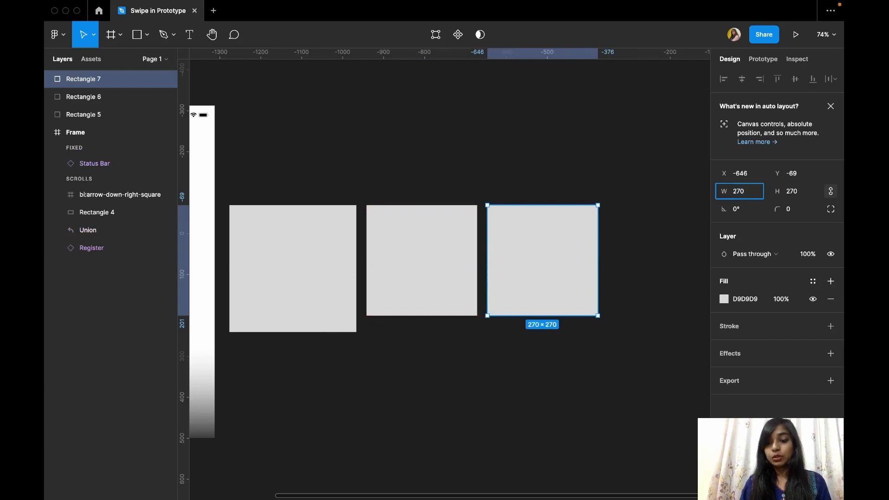
text(-40)
key(Return)
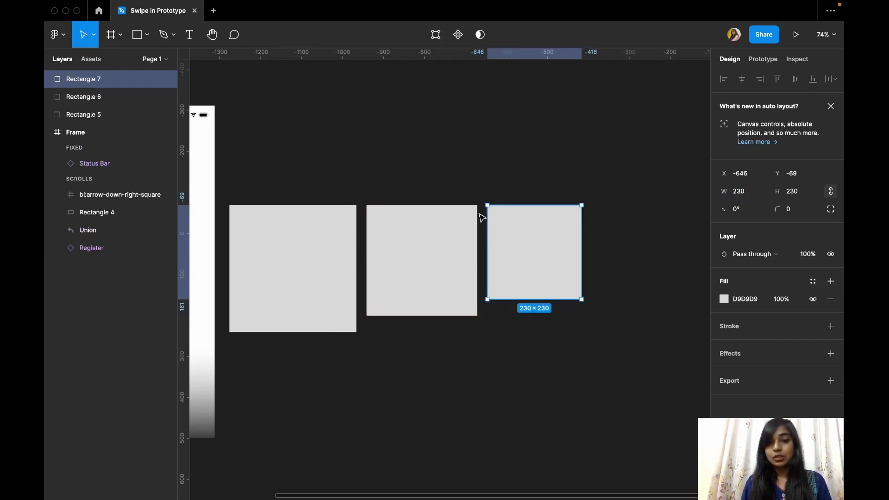
- Set the corner radius of all three squares to 6
scroll(422, 262, left, 3)
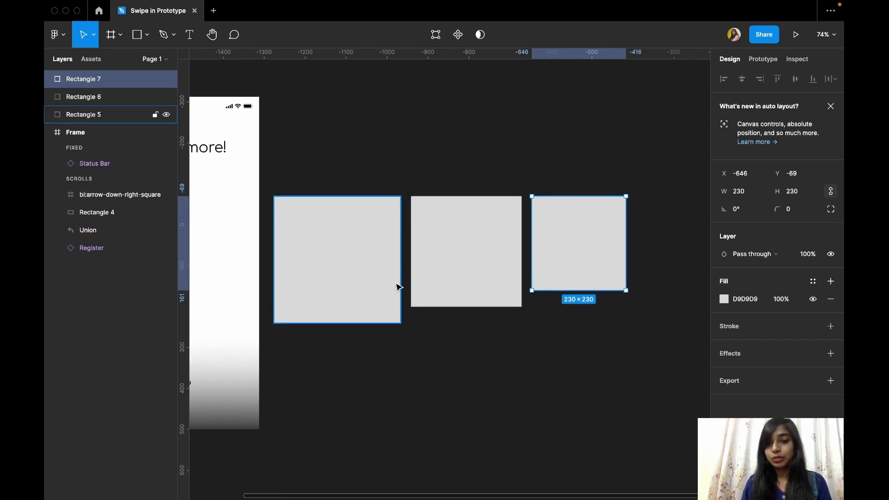
drag(294, 156, 592, 335)
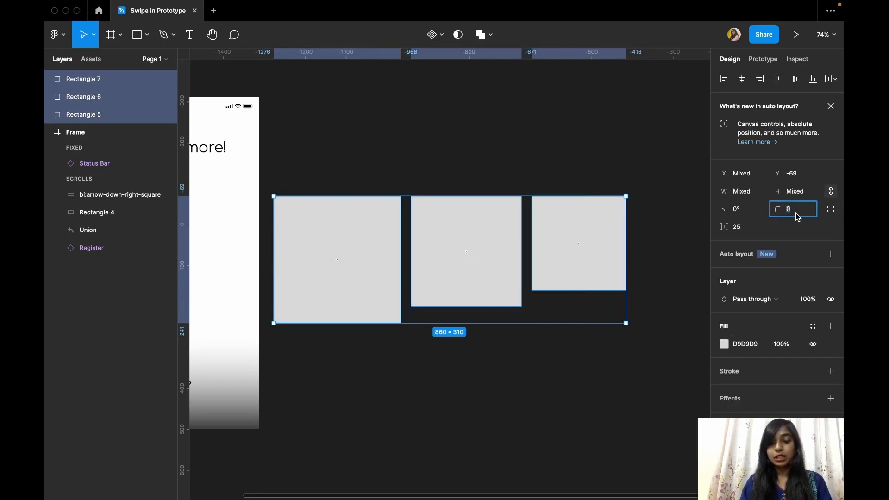
text(6)
key(Return)
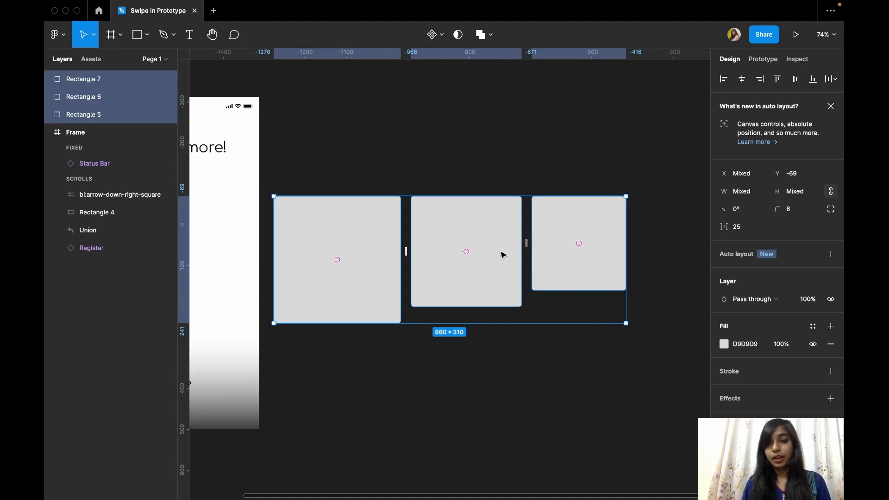
click(484, 170)
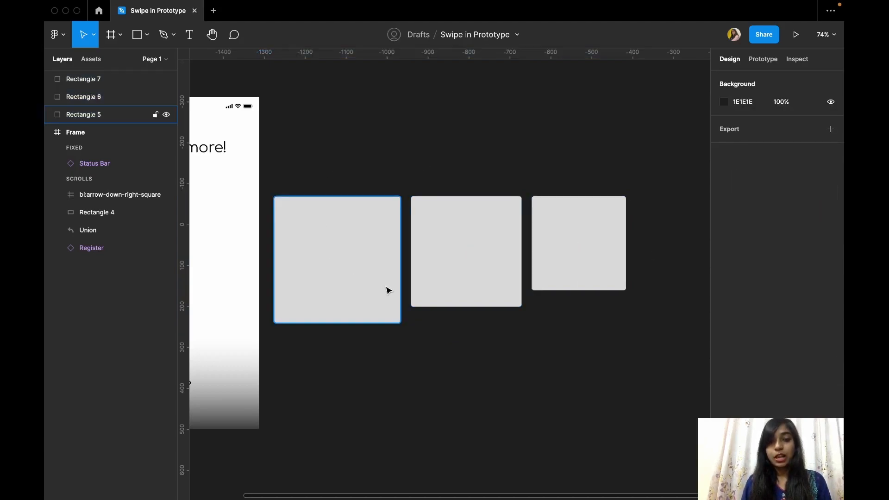
- Fill the largest square with the salad bowl photo from the food category of the Unsplash plugin
scroll(392, 291, left, 2)
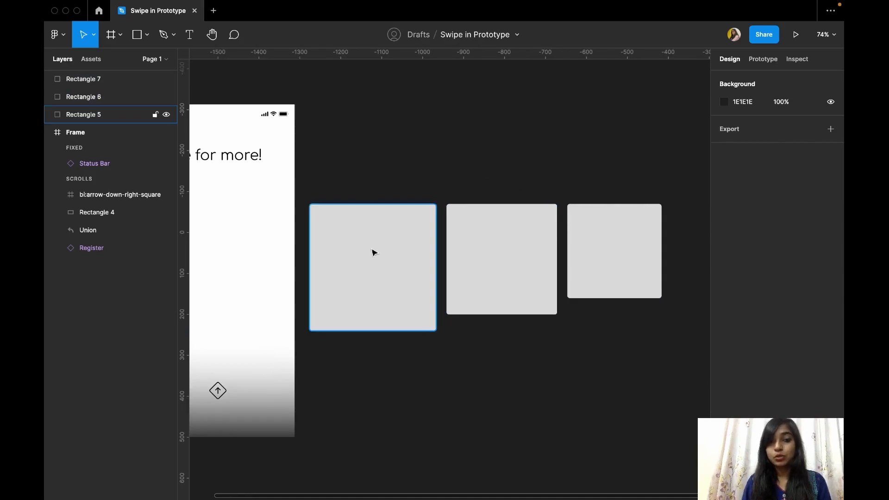
click(373, 226)
right_click(367, 274)
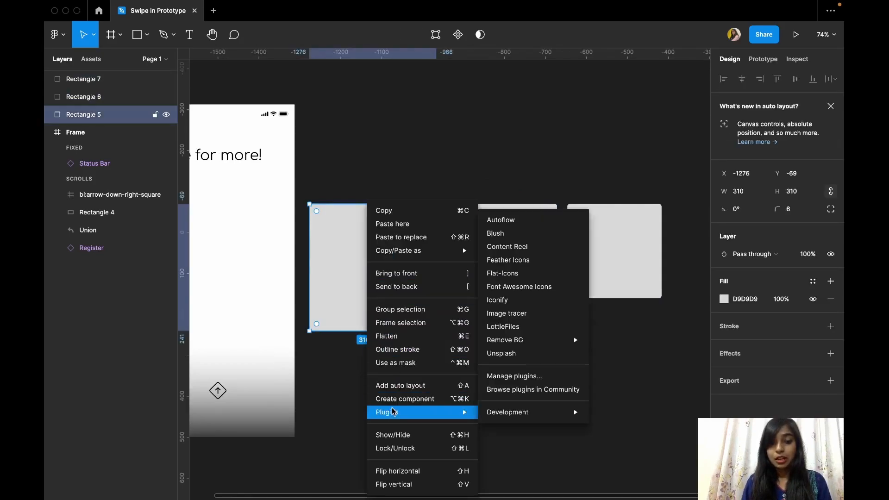
mouse_move(395, 416)
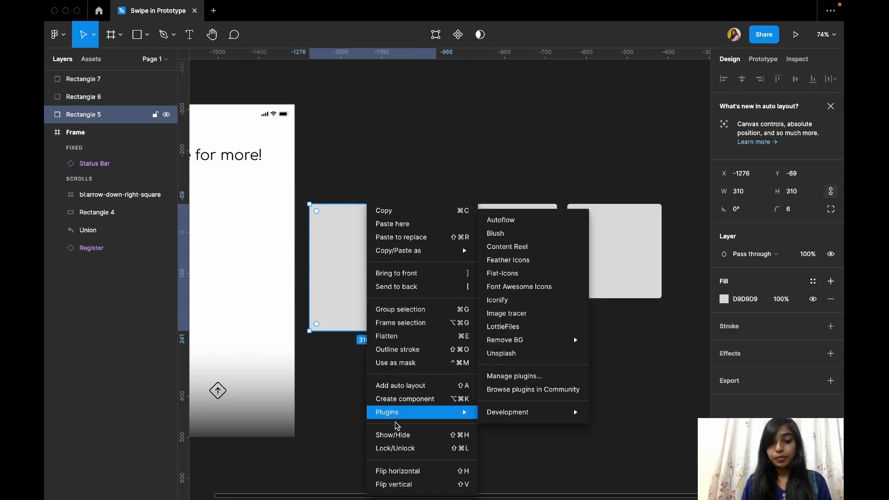
click(517, 354)
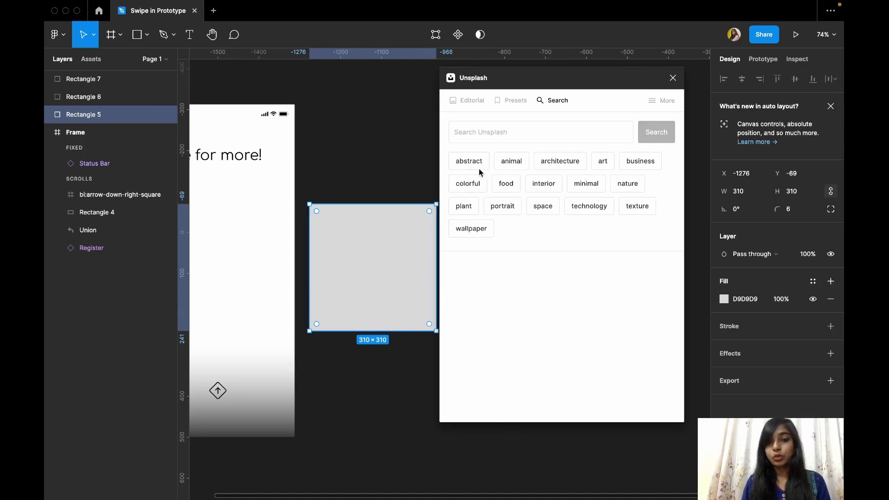
click(505, 183)
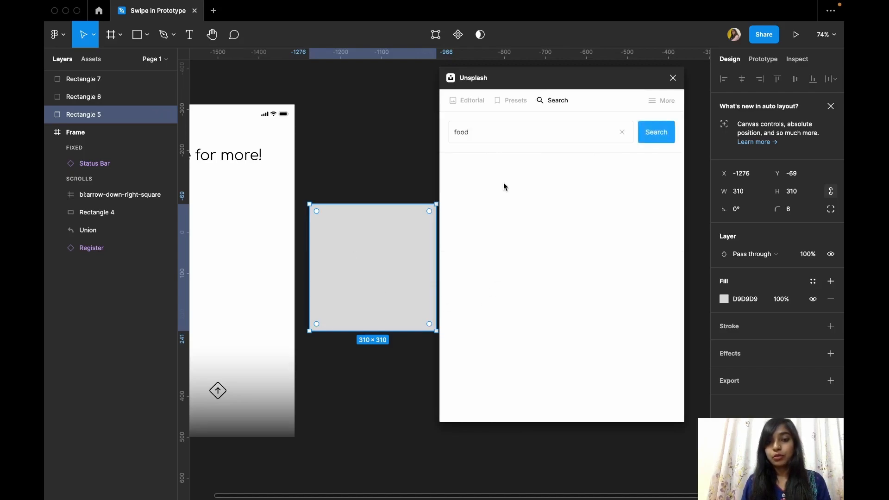
drag(475, 298, 341, 303)
- Fill the middle square with the raspberry cake slice photo from the Unsplash food results
scroll(341, 303, right, 3)
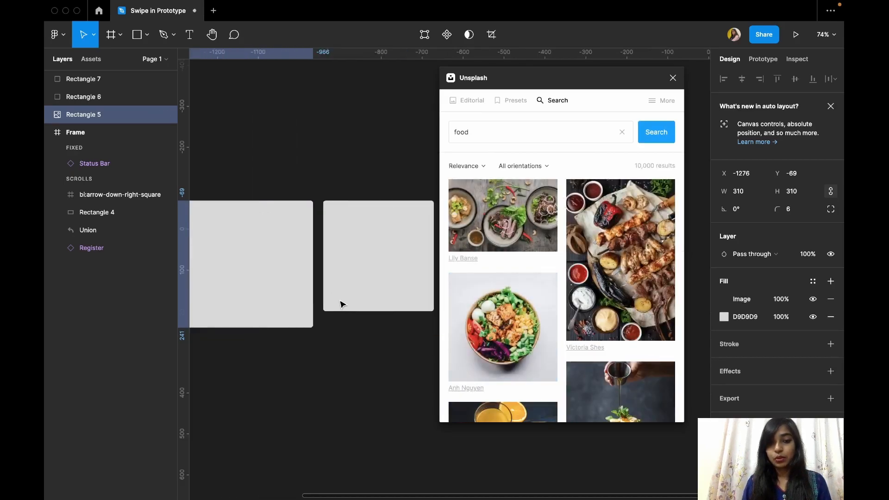
scroll(341, 304, right, 3)
click(343, 302)
scroll(593, 323, down, 3)
scroll(593, 322, down, 5)
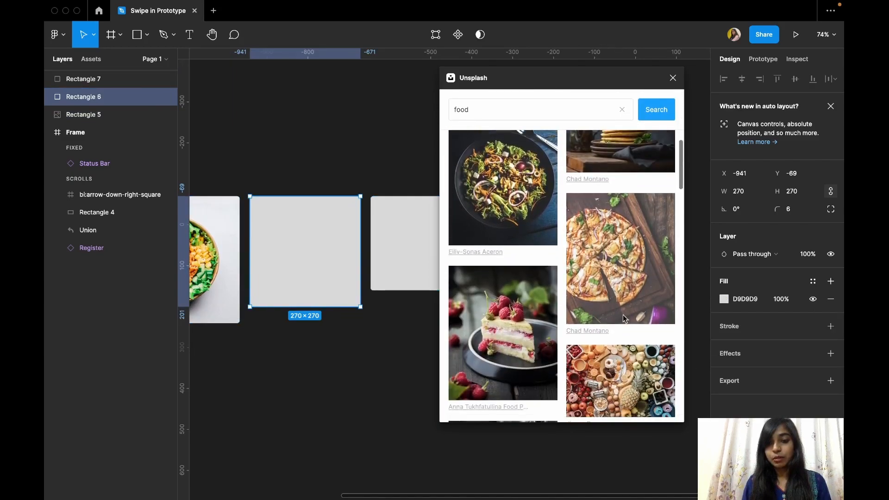
click(526, 341)
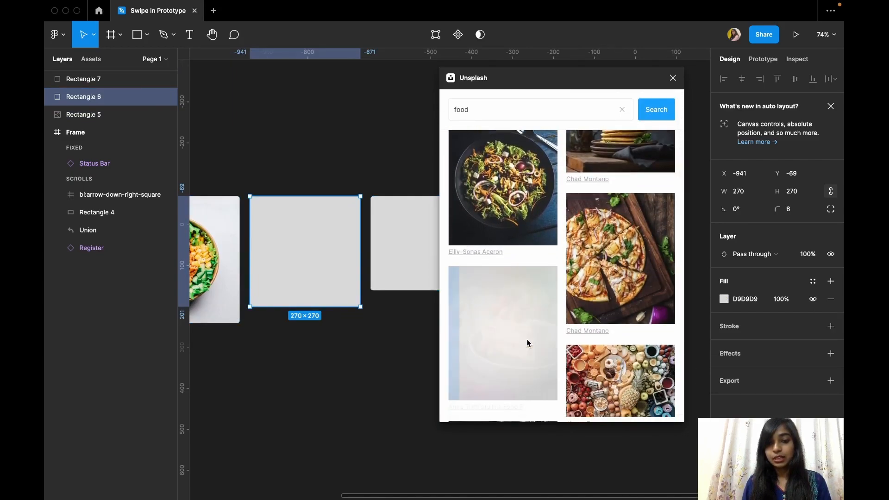
- Fill the smallest square with the ice cream cone photo from the Unsplash food results and close the plugin
click(419, 283)
scroll(551, 375, down, 8)
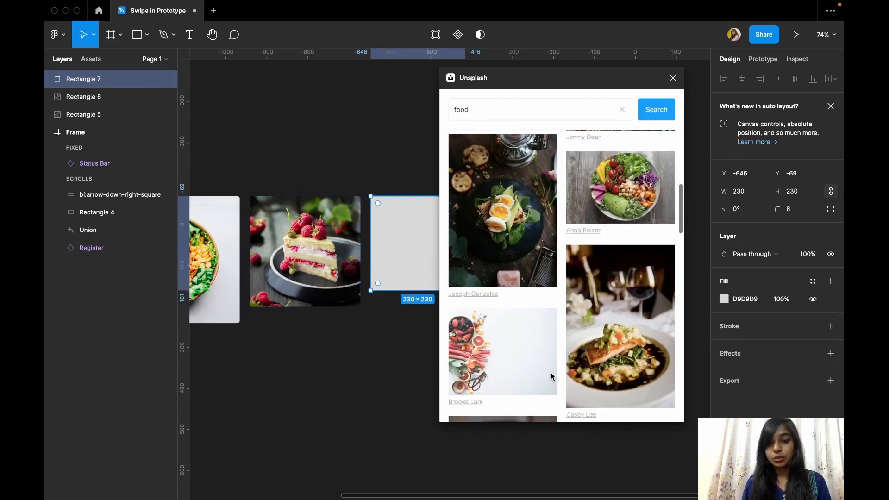
scroll(551, 376, down, 5)
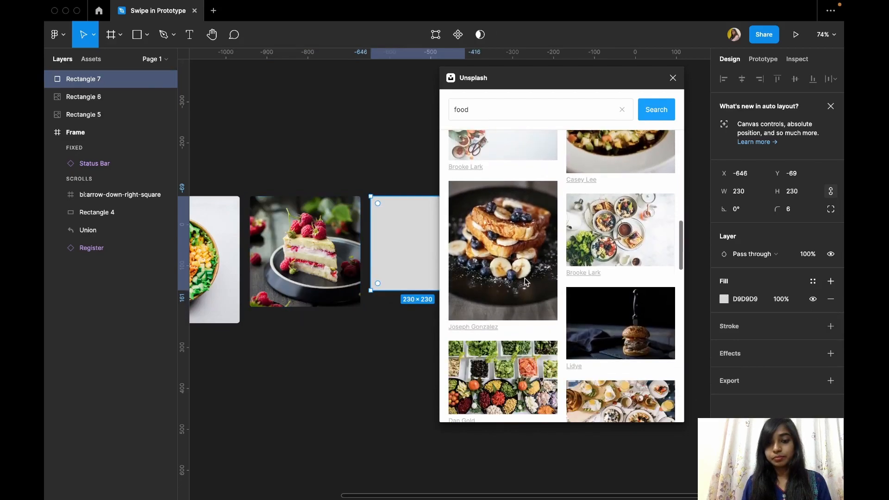
scroll(522, 301, down, 5)
click(523, 350)
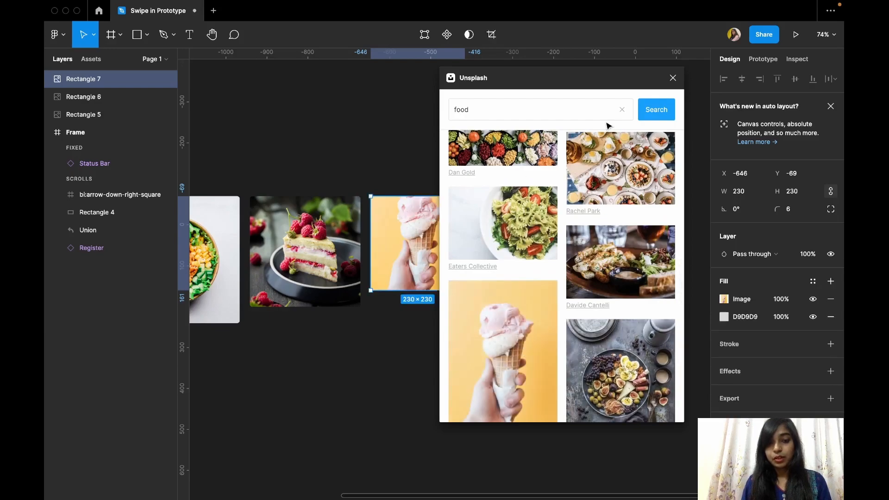
click(673, 77)
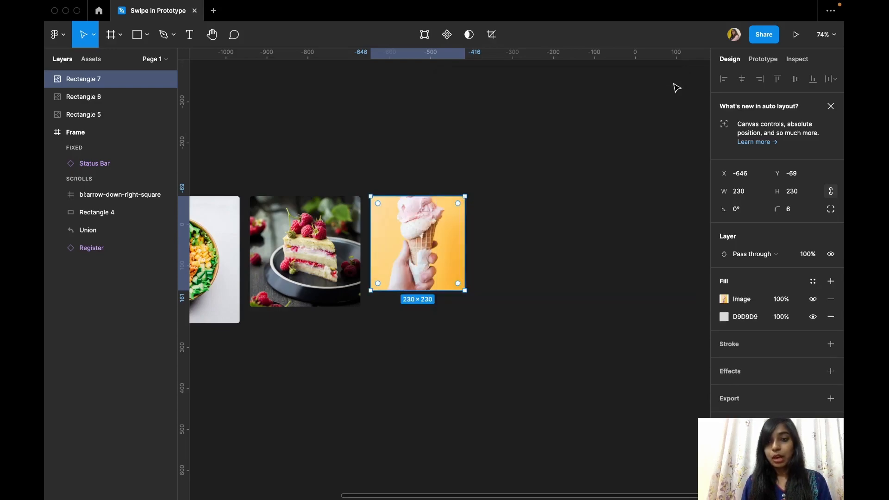
scroll(440, 338, left, 3)
right_click(441, 338)
click(425, 335)
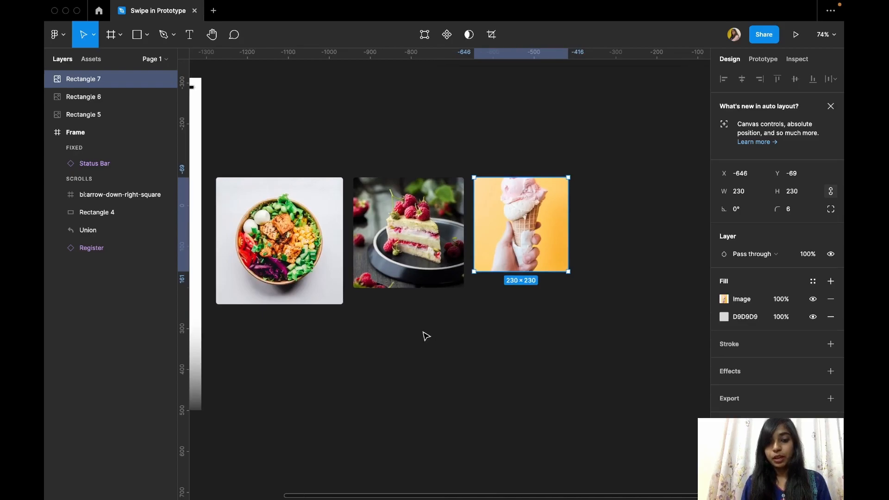
click(426, 336)
scroll(426, 335, down, 5)
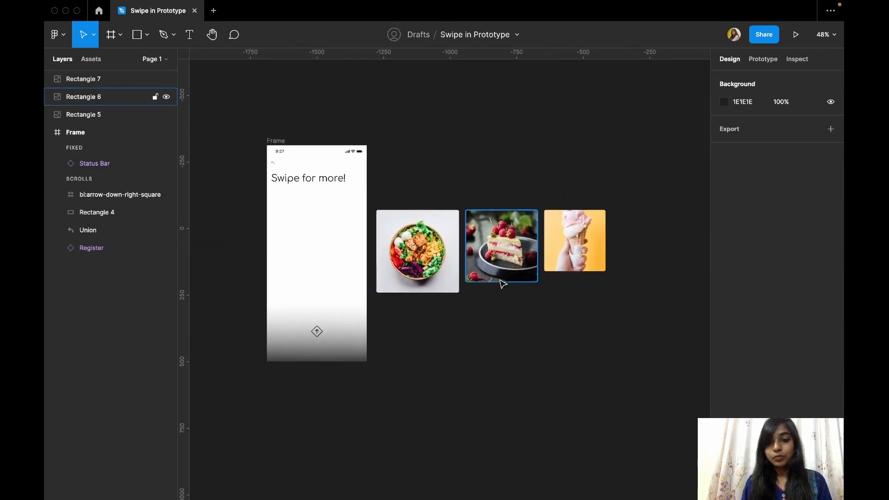
scroll(502, 283, up, 3)
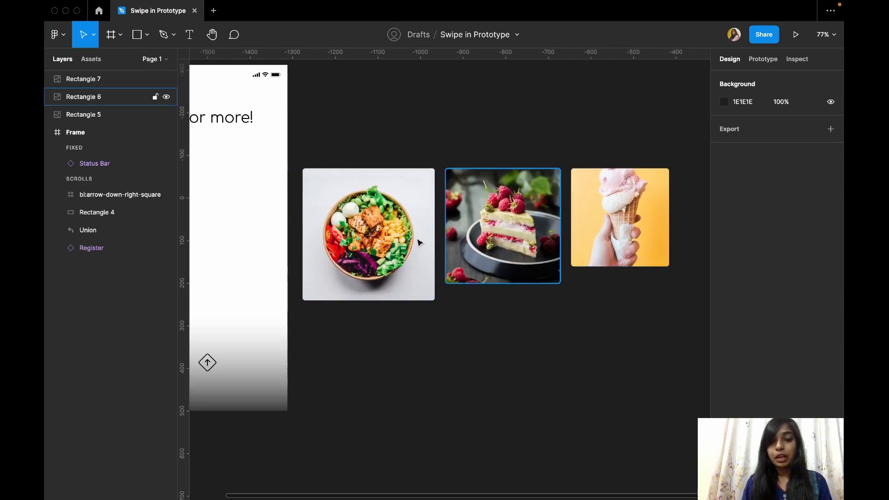
click(532, 266)
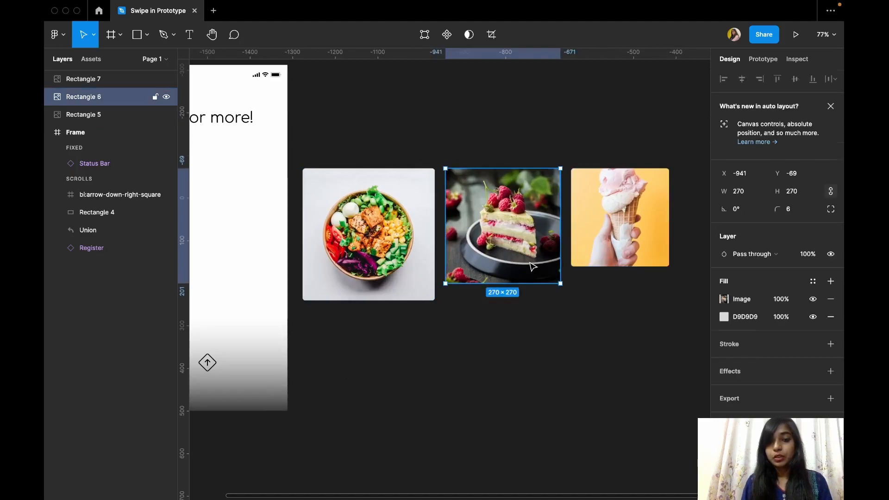
click(587, 237)
- Rename the salad bowl image layer as 1 and the raspberry cake image layer as 2
click(84, 114)
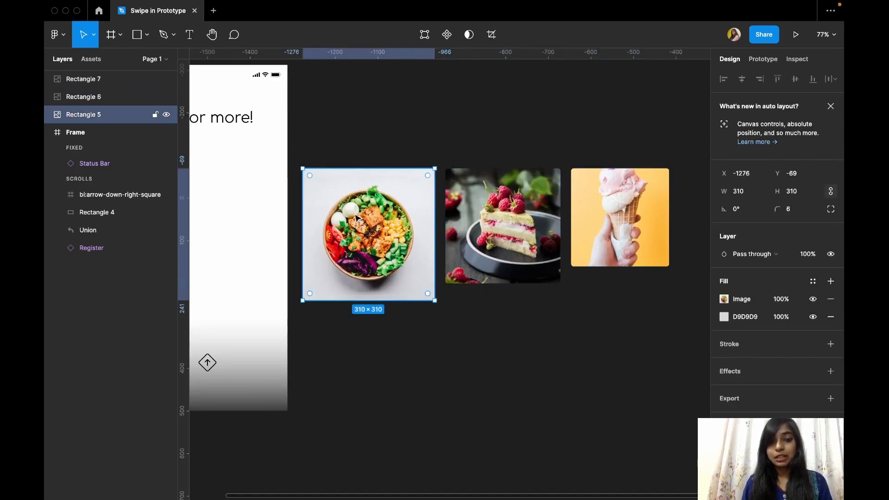
double_click(86, 113)
text(1)
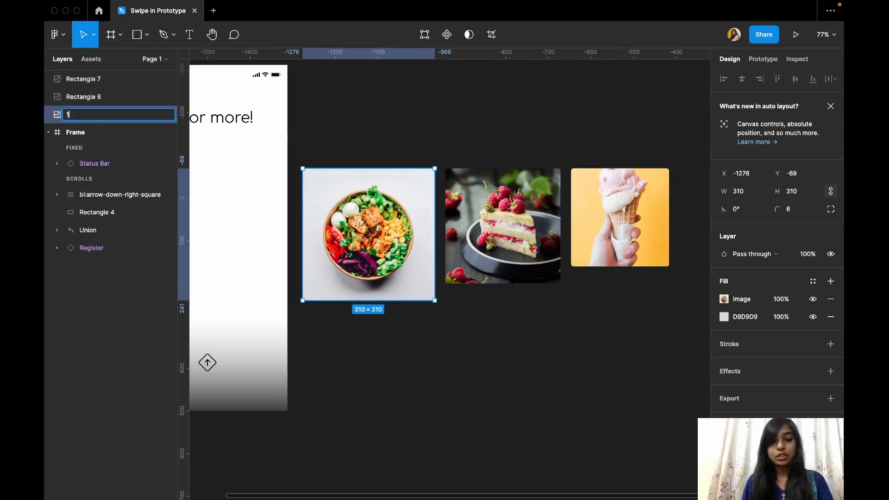
click(471, 230)
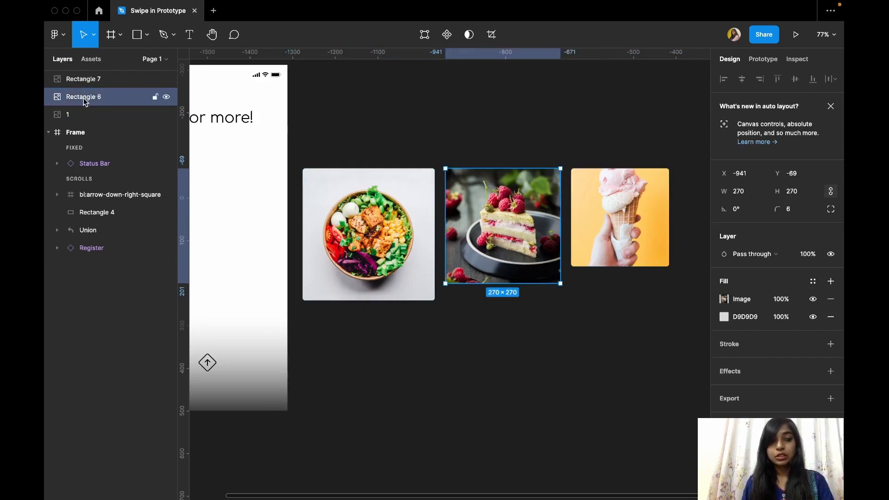
double_click(84, 97)
text(2)
- Rename the ice cream cone image layer as 3
click(584, 200)
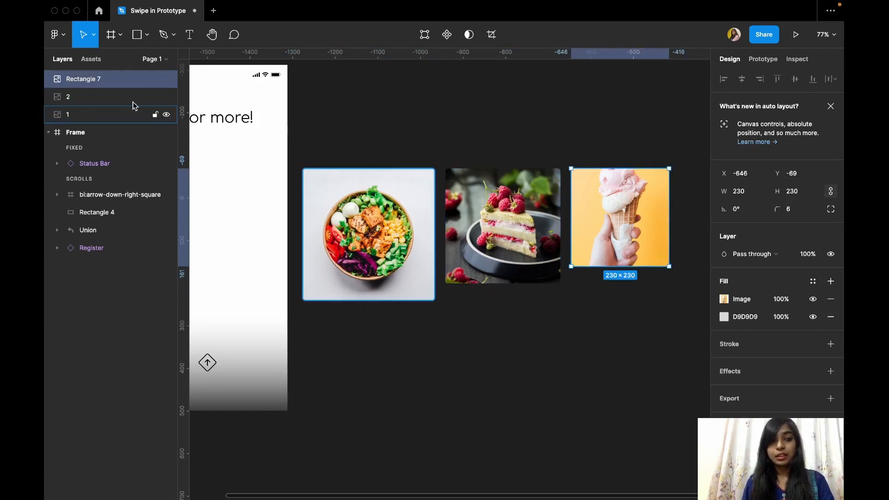
double_click(119, 83)
text(3)
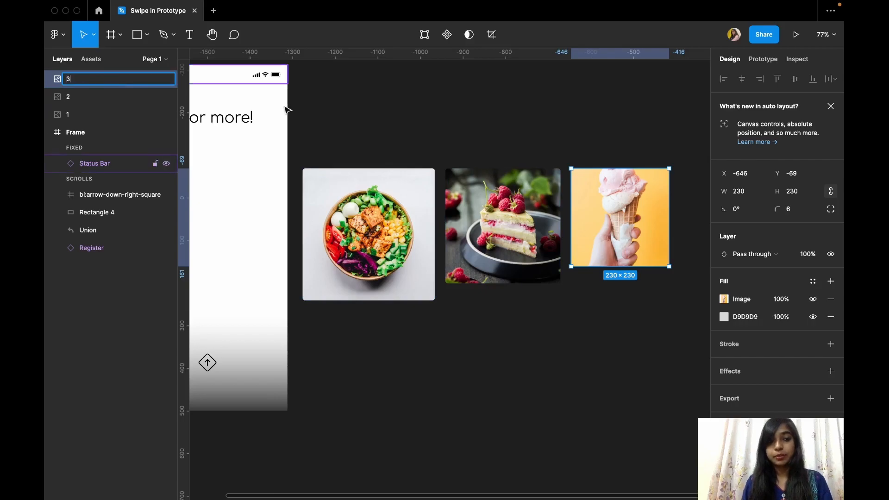
click(347, 123)
click(625, 242)
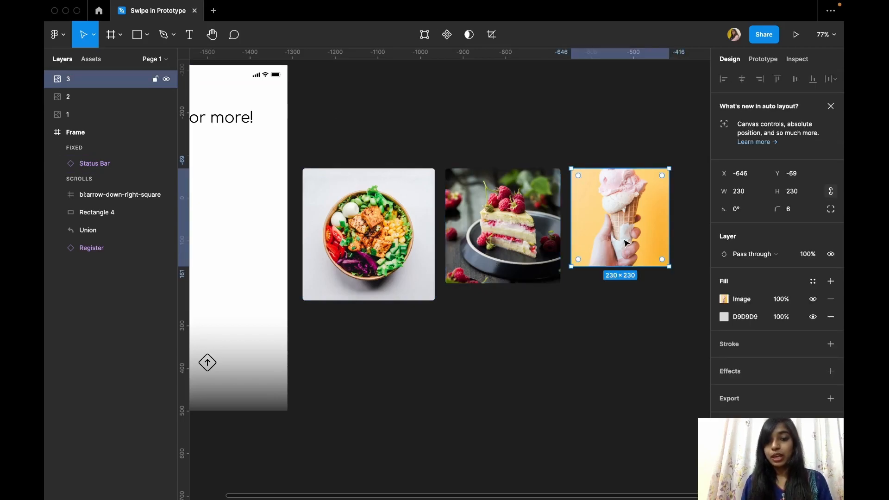
key(Return)
key(Escape)
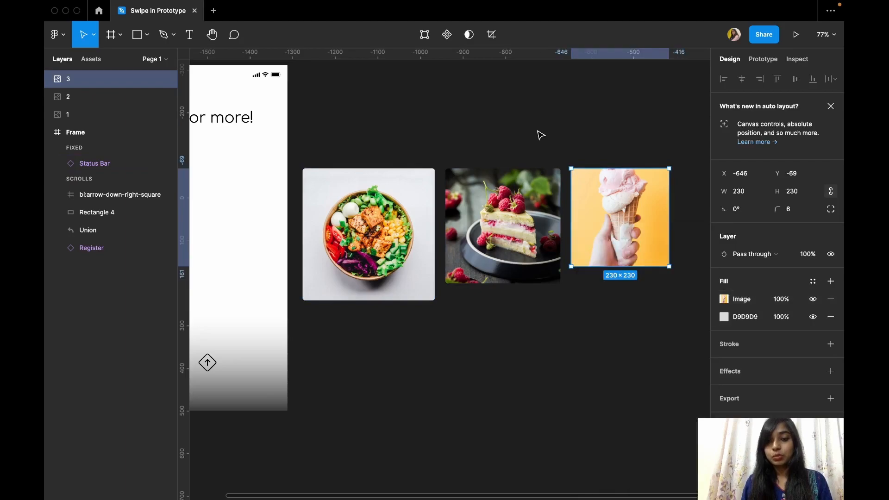
- Centre the ice cream image over the cake image and send it to the back
drag(608, 216, 494, 225)
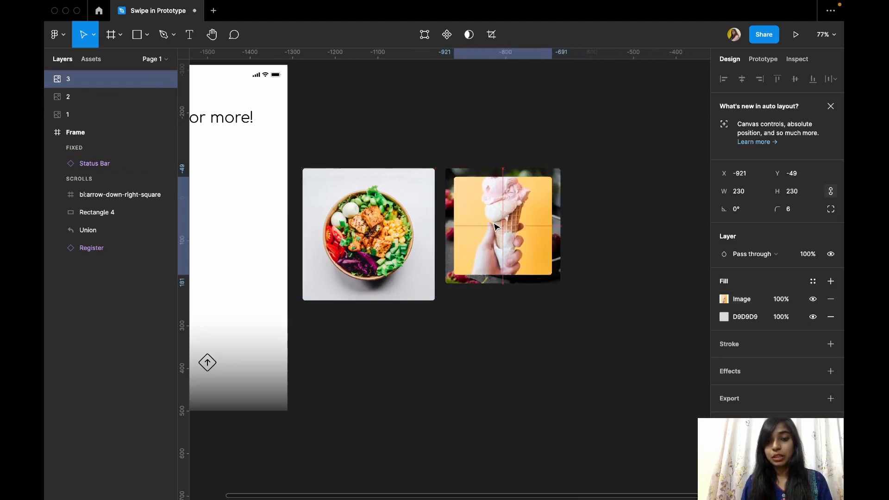
right_click(494, 225)
click(525, 287)
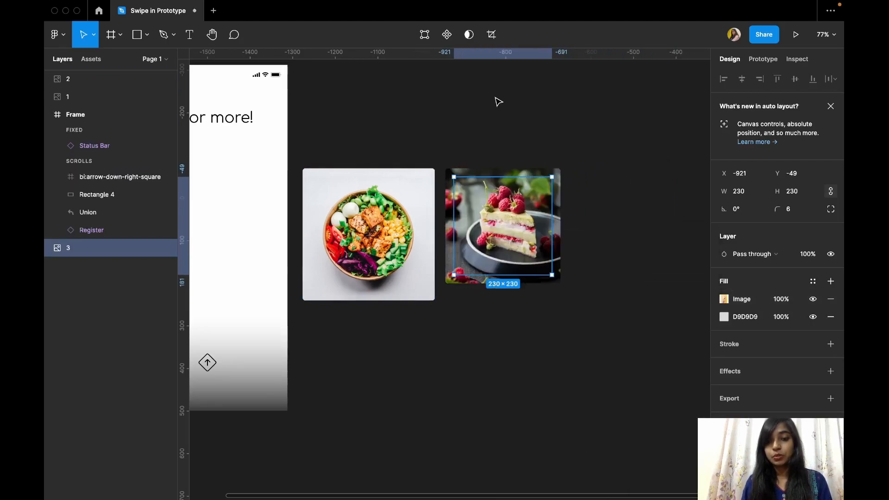
click(496, 99)
- Centre the salad bowl image over the cake image and bring it to the front
click(330, 270)
drag(331, 270, 464, 259)
right_click(464, 258)
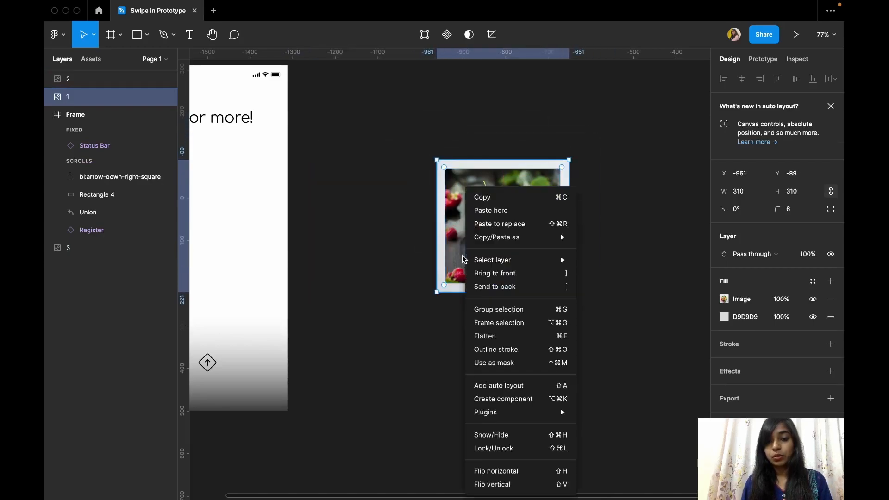
click(497, 274)
click(436, 133)
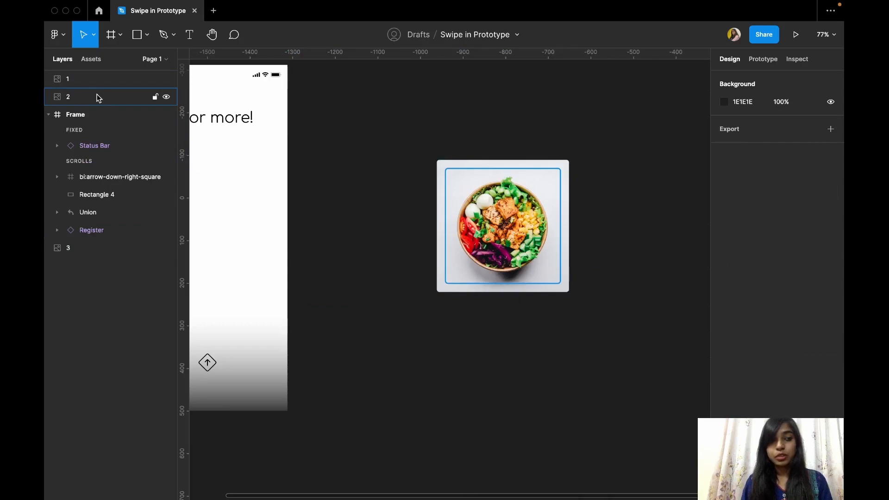
- Reorder layer 3 directly beneath layer 2 and move the three stacked images into the phone frame under the "Swipe for more!" heading
drag(80, 252, 80, 111)
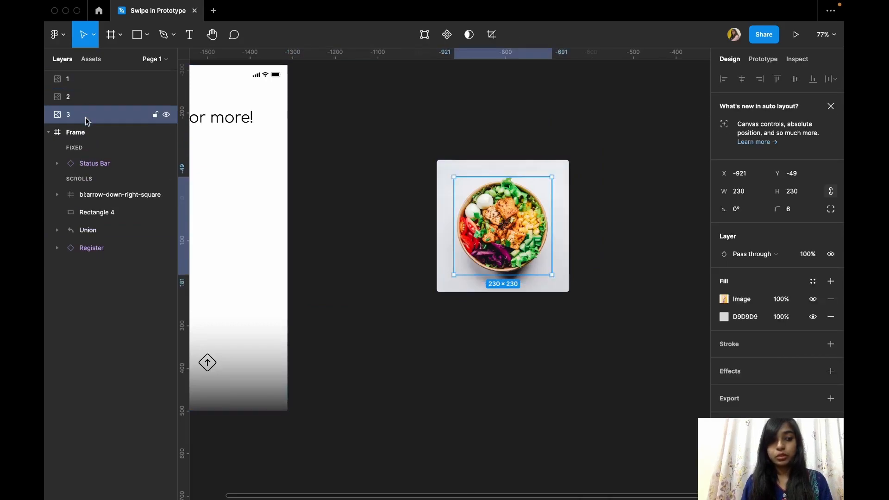
click(422, 143)
scroll(582, 218, down, 4)
drag(587, 217, 555, 199)
drag(509, 244, 350, 239)
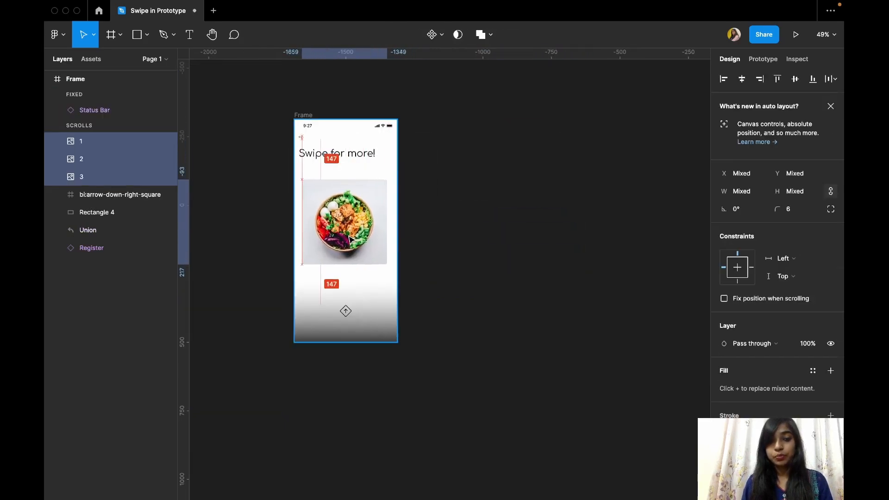
key(Escape)
- Centre the salad bowl image horizontally in the phone frame and lower it to Y 251
scroll(349, 239, up, 3)
click(352, 231)
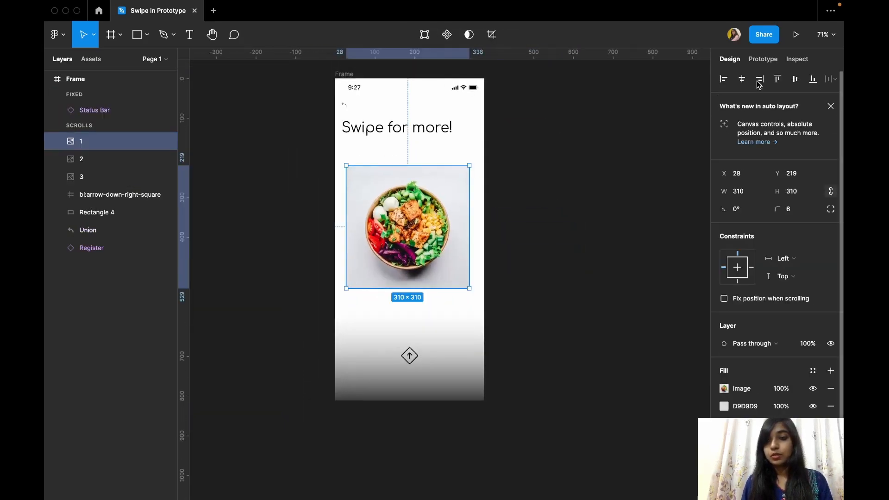
click(741, 79)
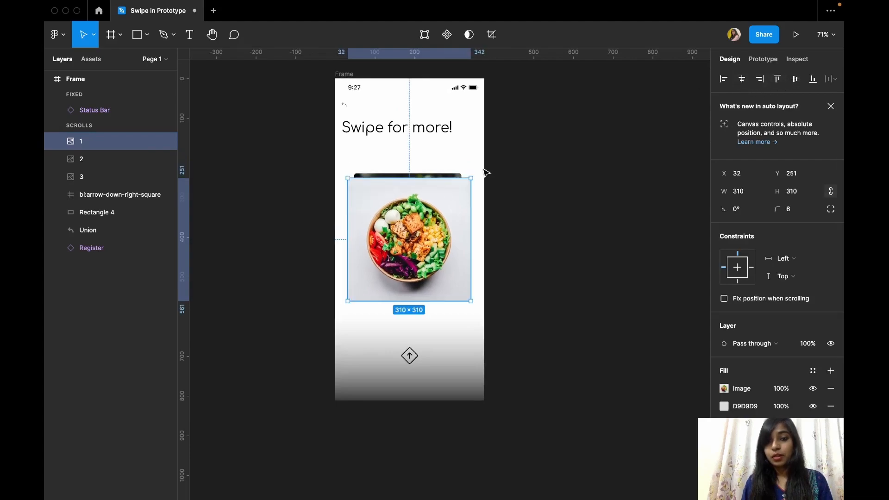
- Centre the cake and ice cream images horizontally in the phone frame, behind the salad bowl image
scroll(426, 193, up, 3)
click(407, 172)
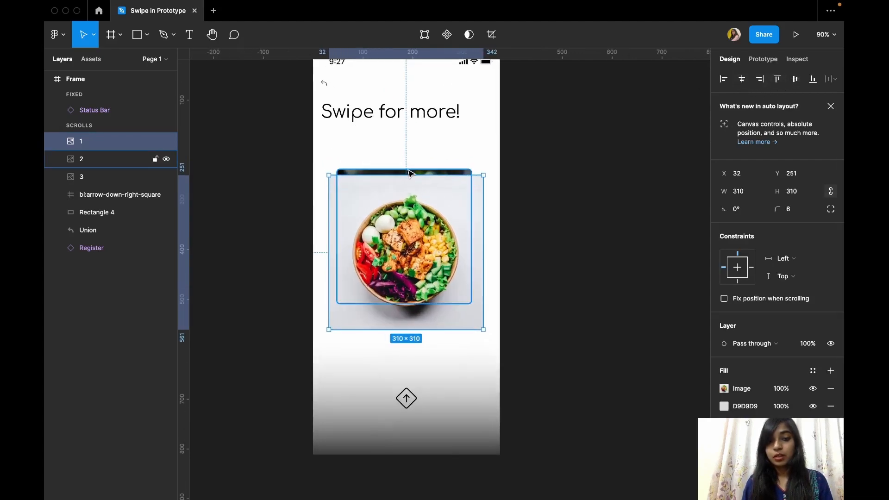
click(741, 80)
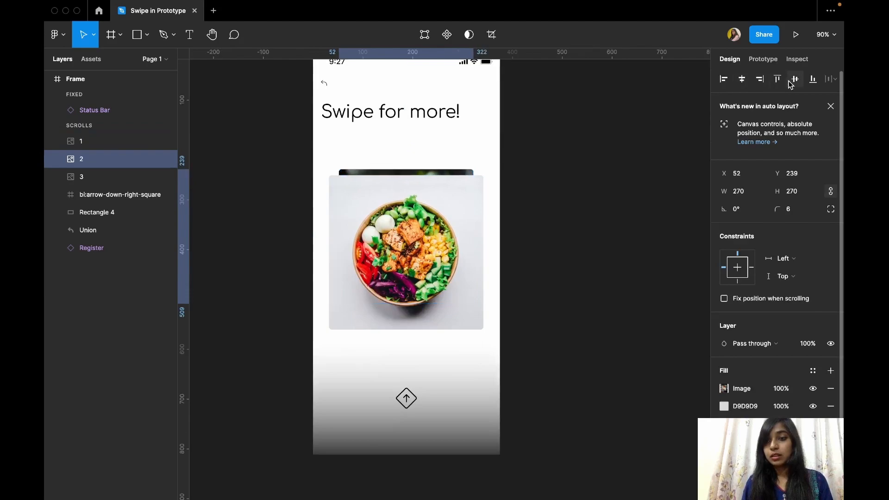
click(85, 179)
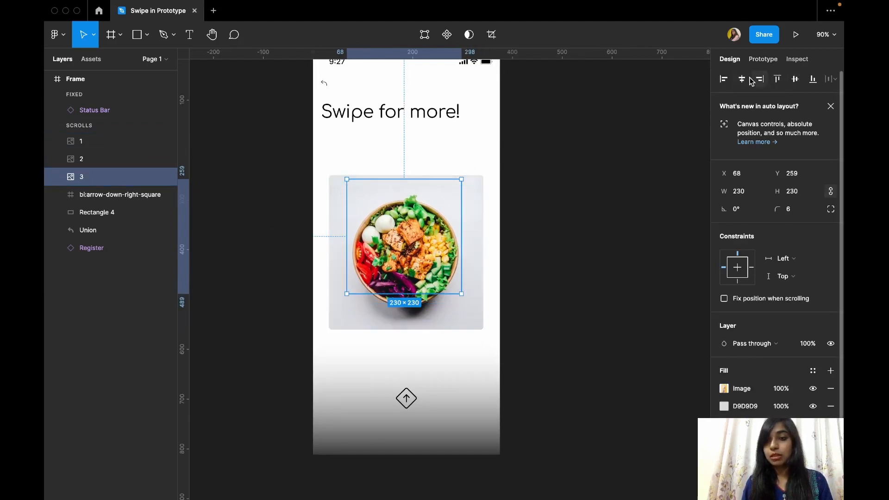
click(554, 223)
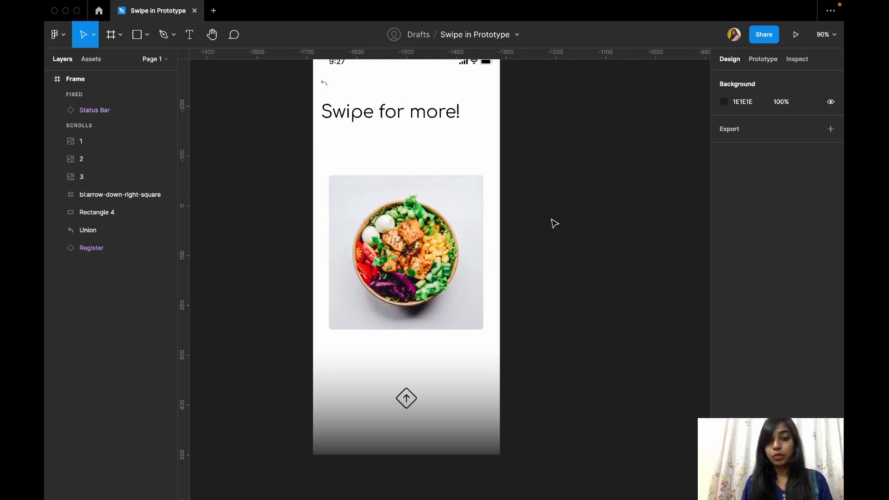
scroll(554, 224, down, 3)
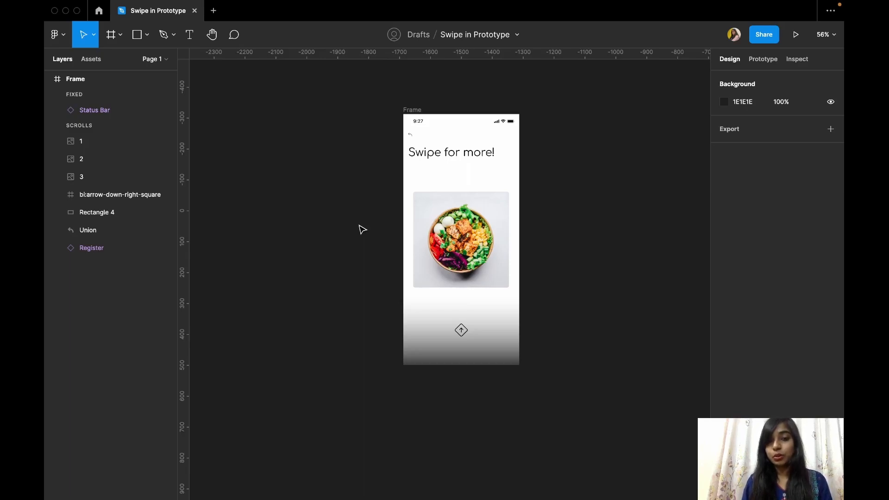
scroll(550, 228, right, 2)
scroll(550, 228, up, 1)
click(455, 241)
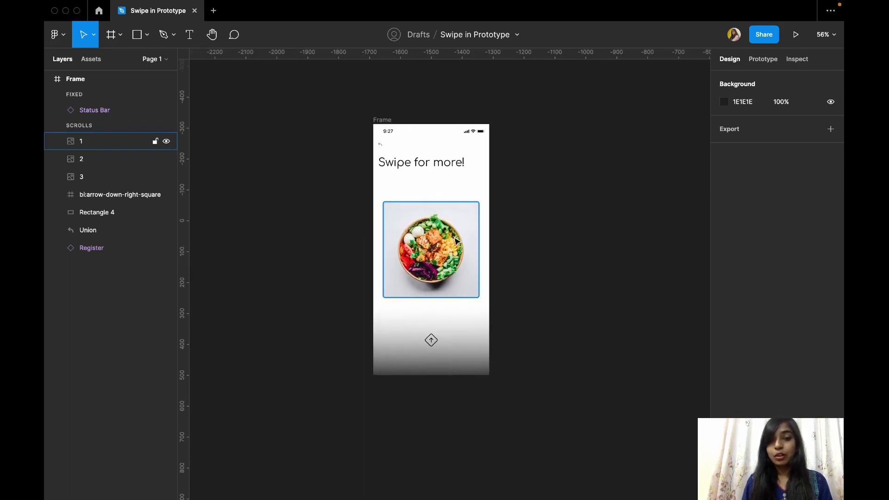
click(552, 294)
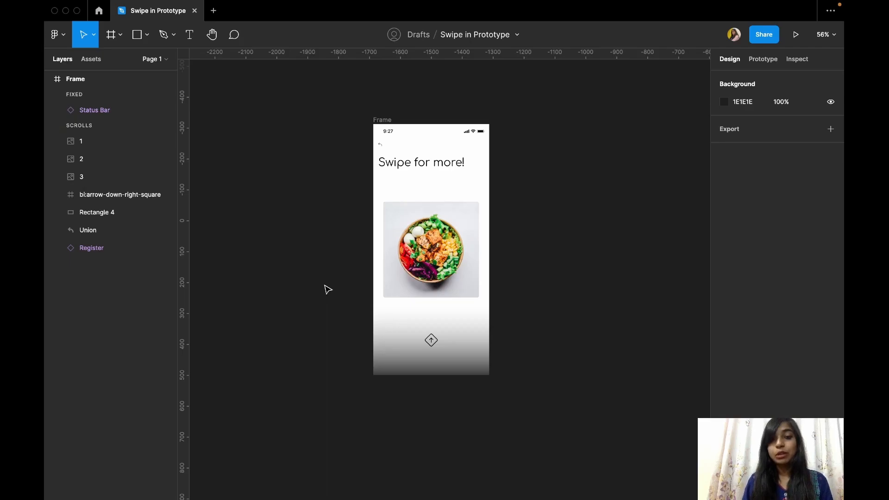
- Duplicate the phone frame twice, placing one copy on its right at about X -1238 and one on its left at about X -2100
click(383, 121)
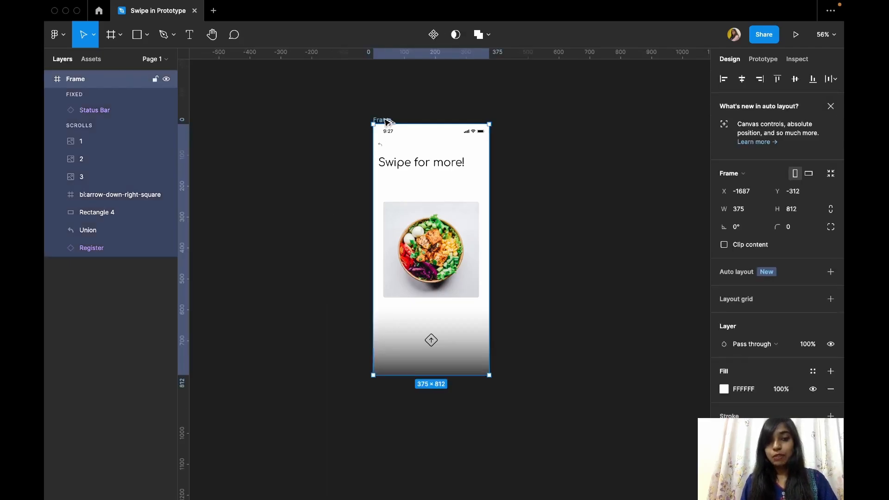
drag(386, 121, 525, 126)
drag(383, 122, 256, 123)
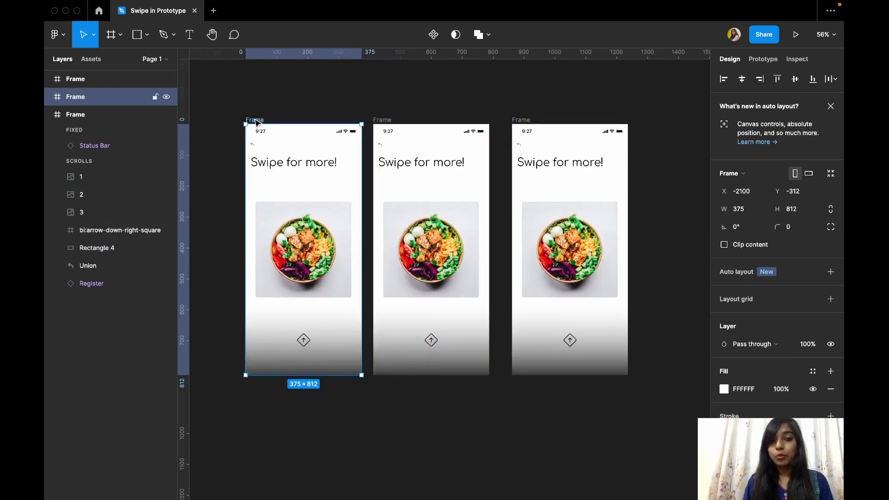
- Rename the original phone frame as Middle, the copy on its right as Right and the copy on its left as Left
double_click(384, 120)
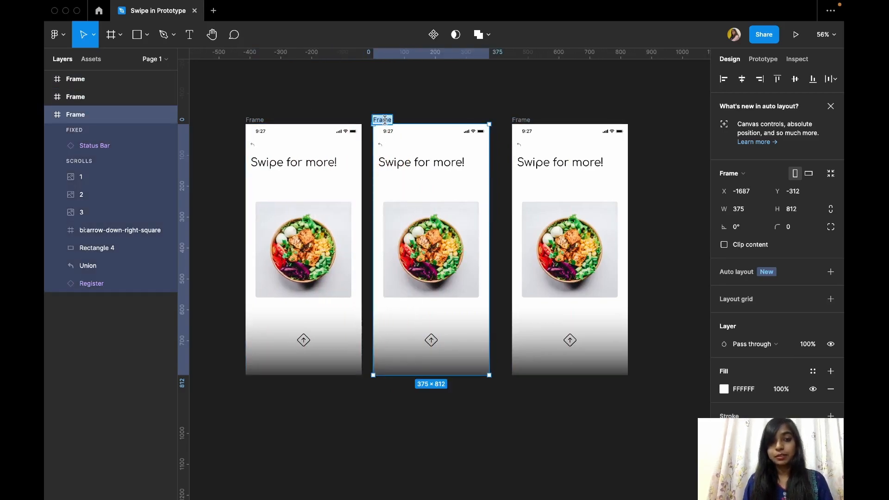
text(Middle)
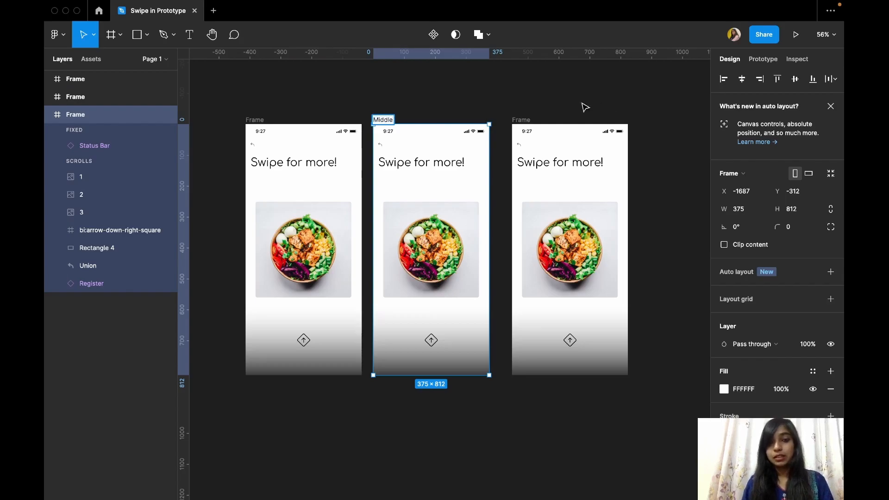
double_click(520, 119)
text(Right)
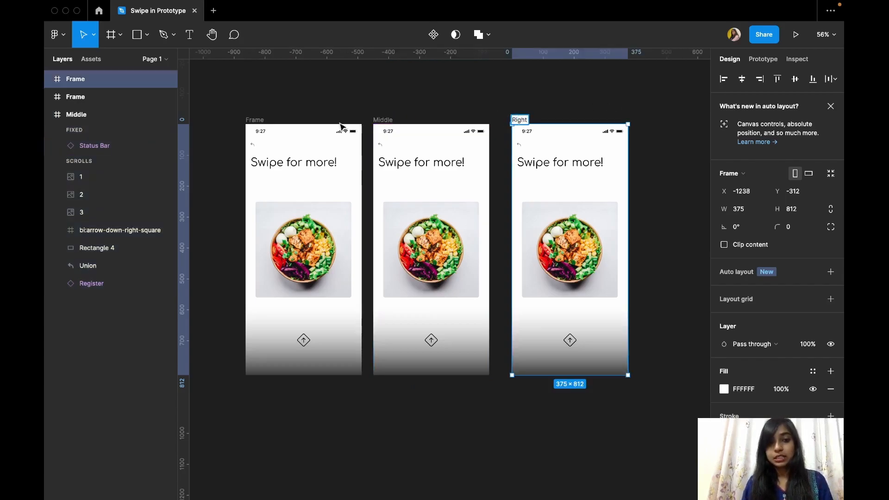
double_click(262, 120)
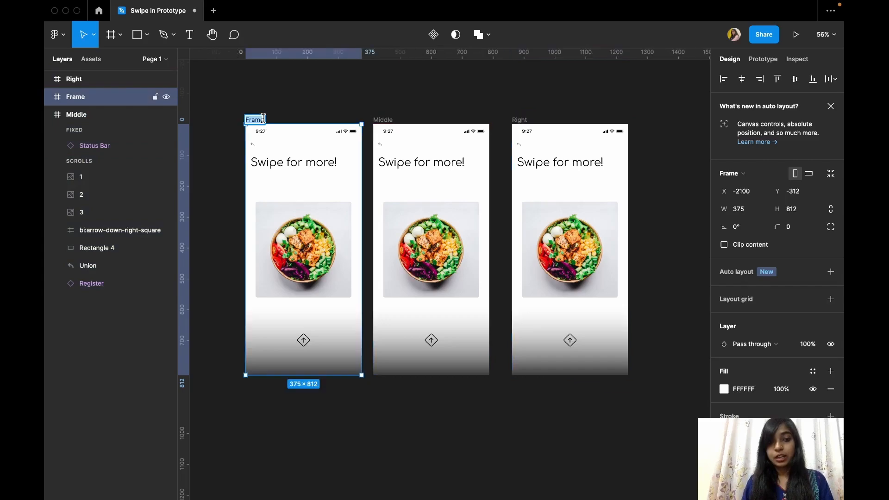
text(L)
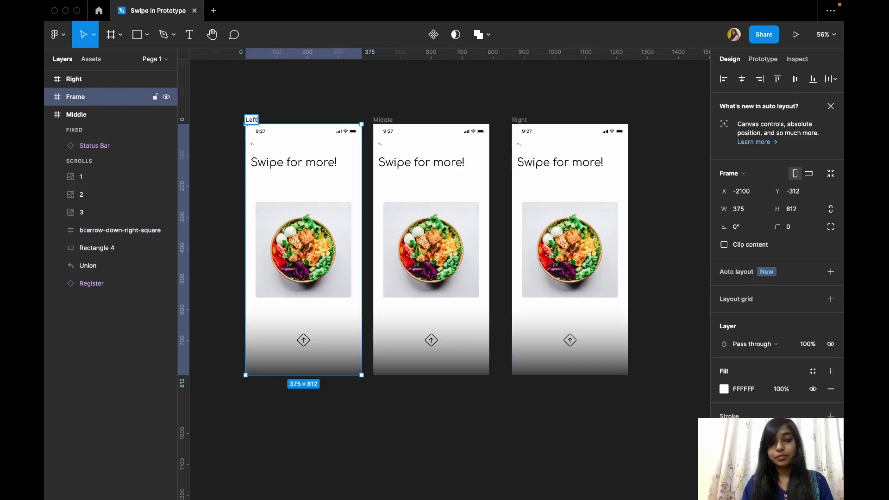
text(eft)
click(313, 111)
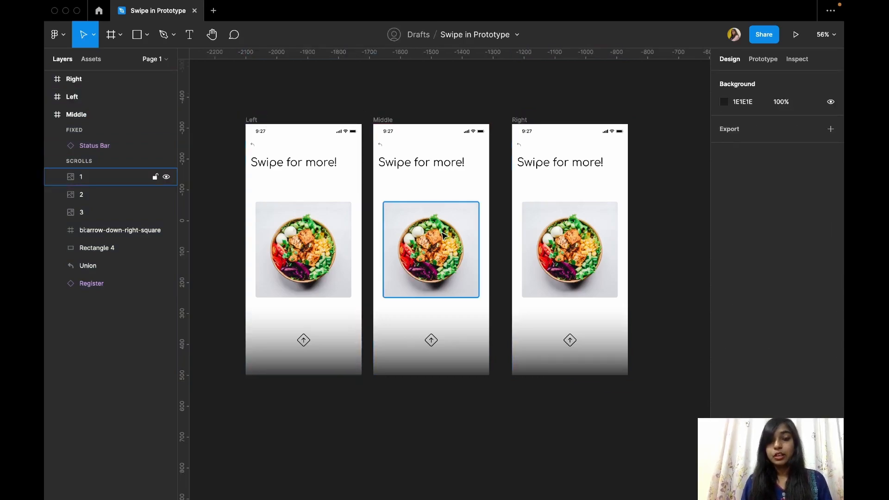
scroll(443, 235, right, 5)
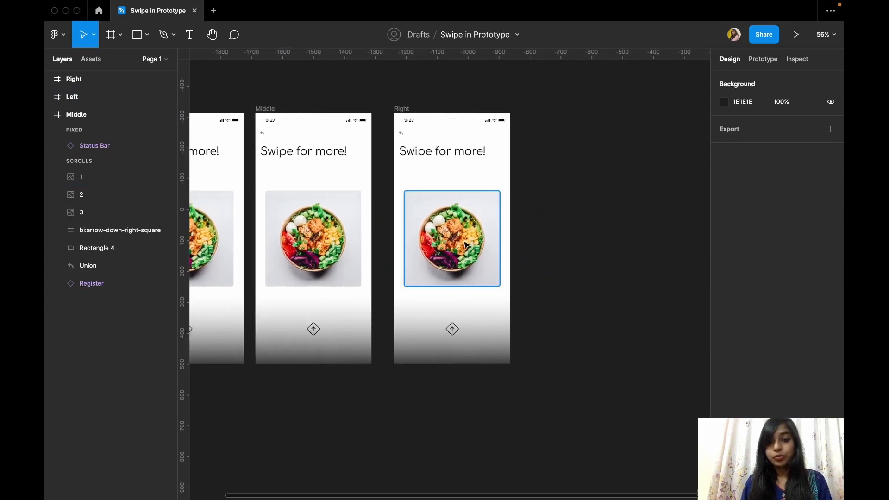
- Set the vertical spacing between the heading and the salad bowl image in the Right frame to 30
click(465, 245)
scroll(467, 214, up, 5)
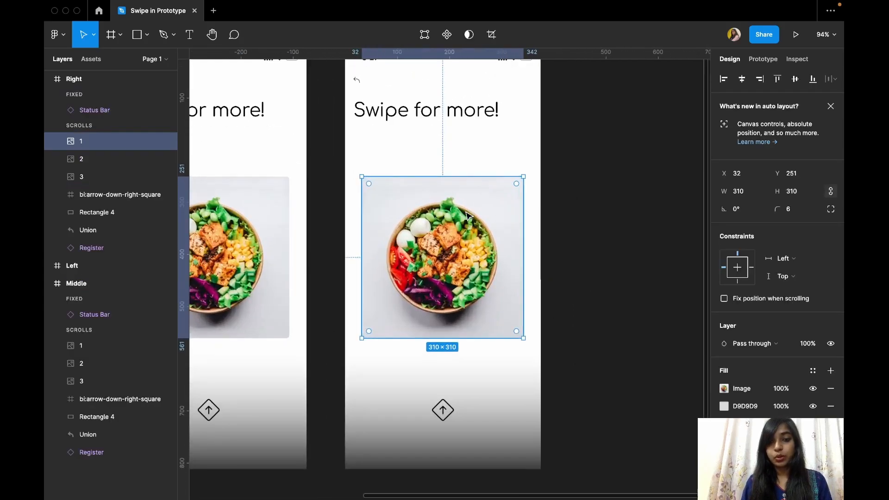
shift+click(435, 122)
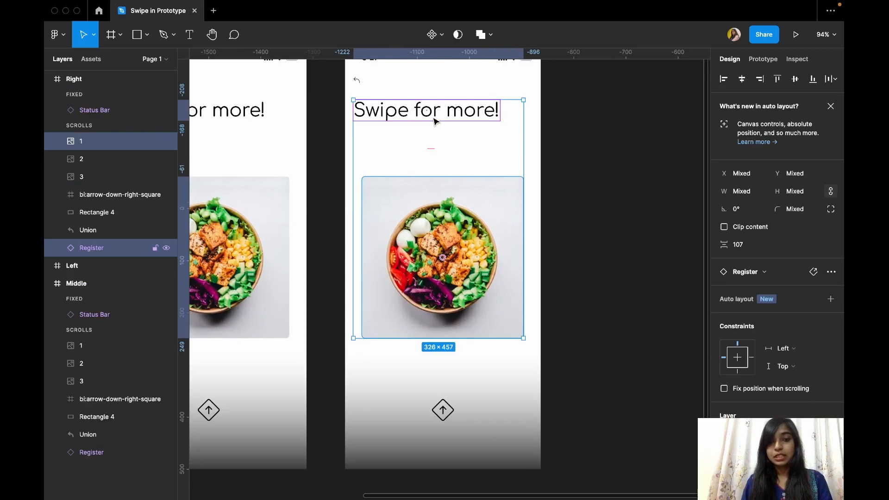
click(756, 249)
text(3)
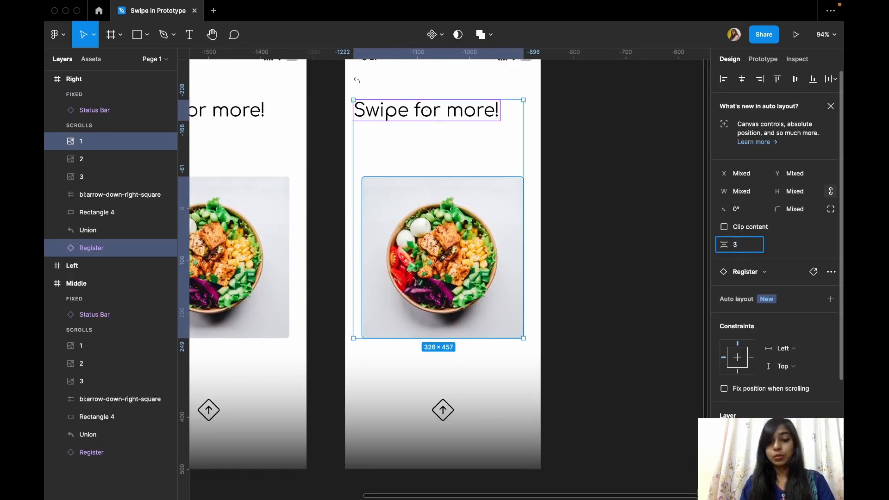
text(0)
key(Return)
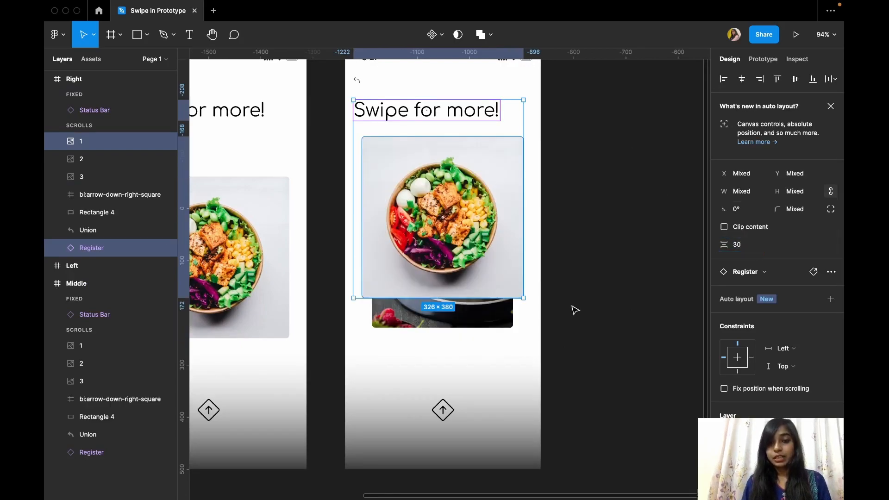
- Rotate the salad bowl image in the Right frame to 20°
click(500, 283)
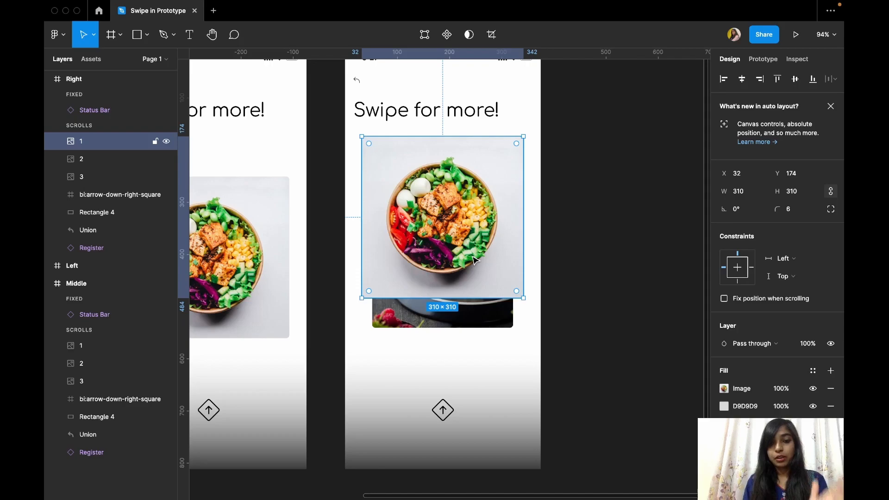
click(742, 212)
text(2)
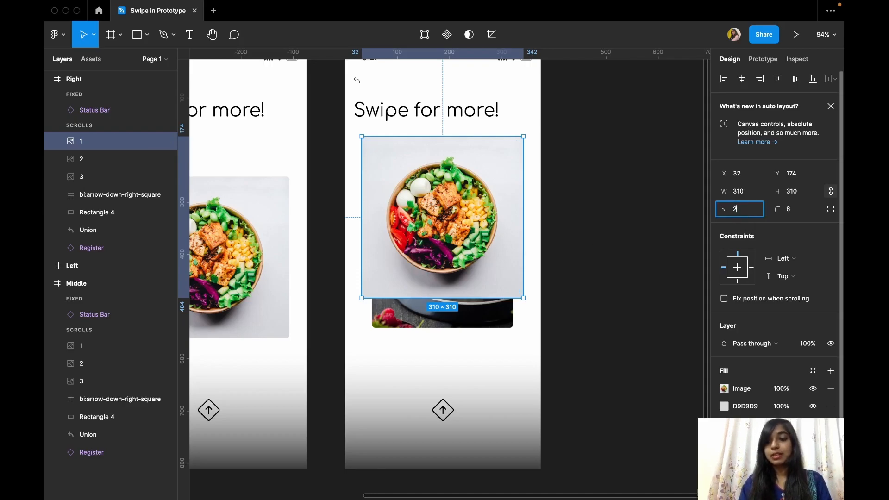
key(Return)
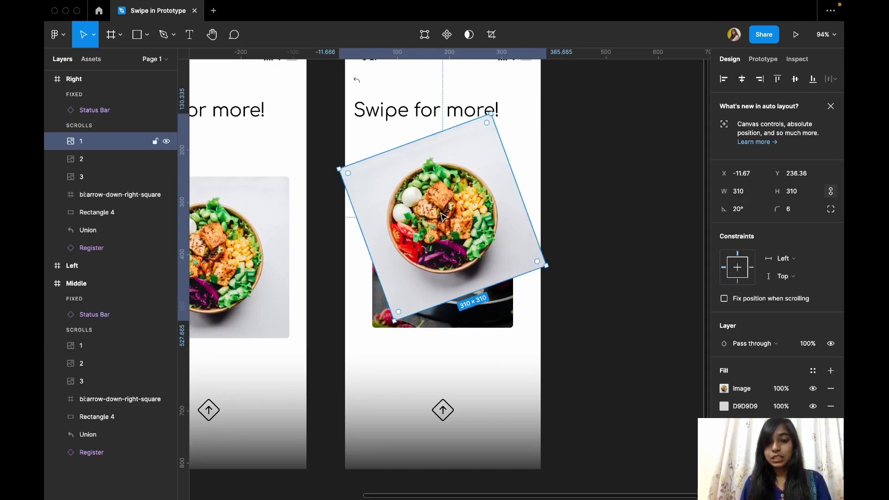
- Move the tilted salad bowl image outside the Right frame's right edge, to about X 428, and nest its layer in that frame's Fixed section
drag(384, 198, 573, 204)
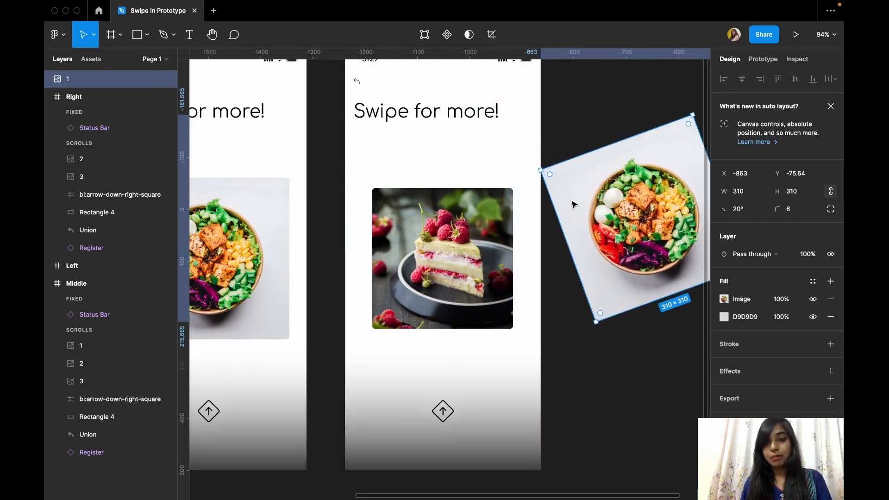
scroll(572, 204, up, 3)
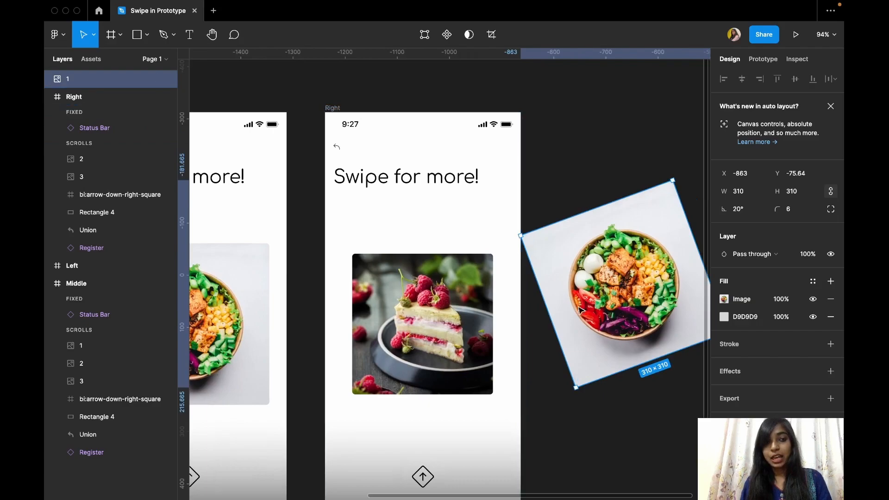
drag(580, 309, 607, 309)
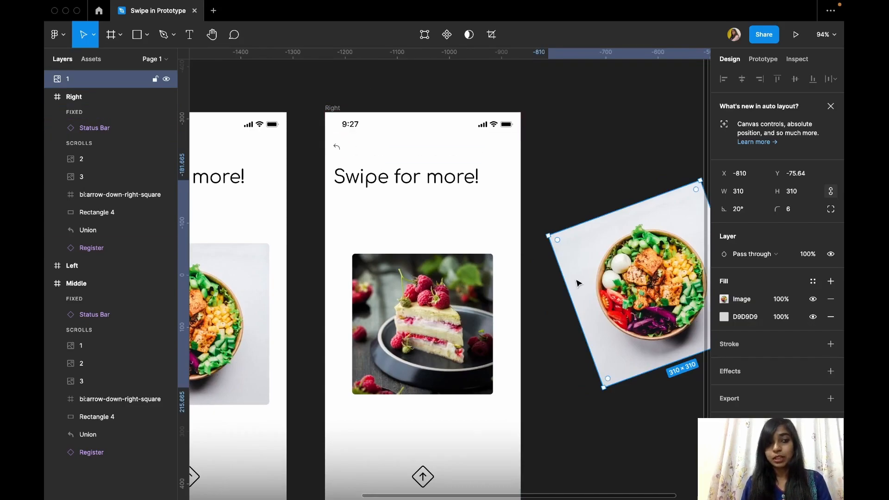
drag(72, 82, 72, 107)
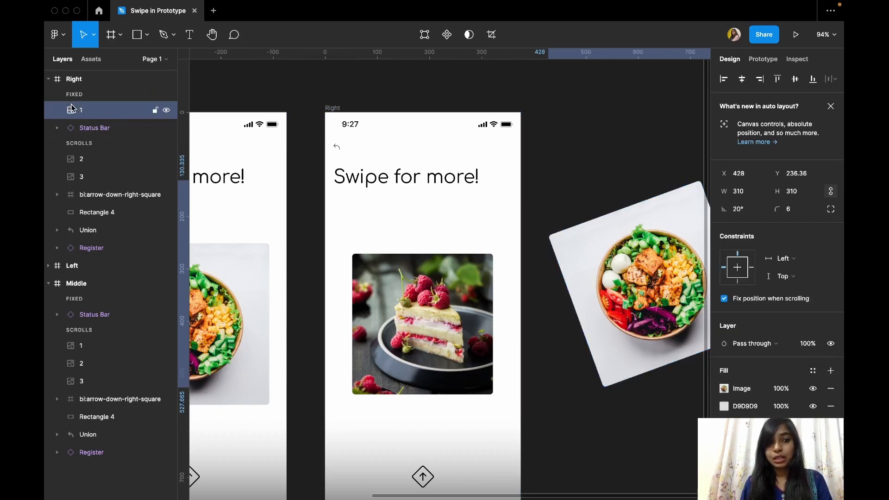
- Turn Clip content on and back off for the Right frame to compare how the outlying salad bowl image is shown
scroll(326, 99, down, 5)
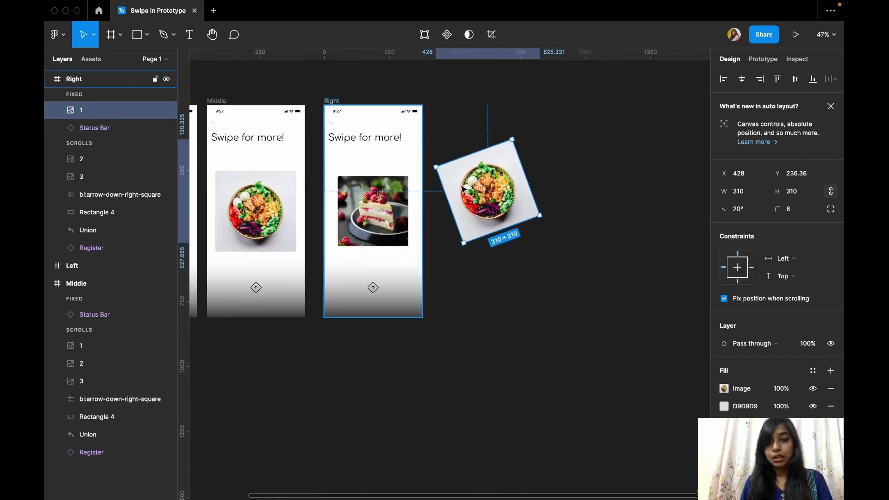
scroll(353, 146, up, 3)
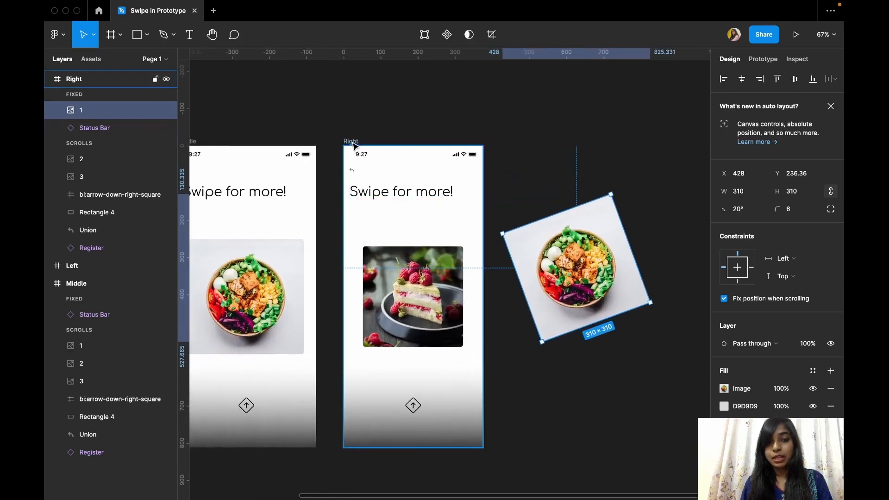
click(350, 141)
click(536, 103)
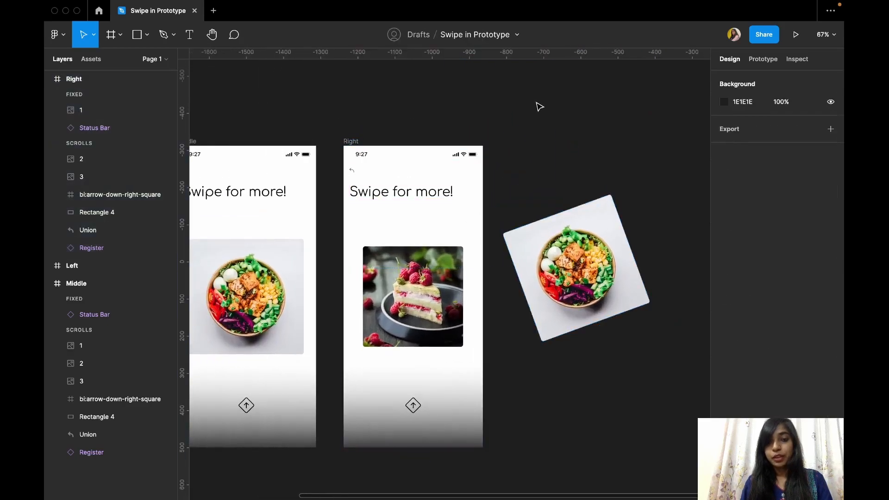
click(346, 141)
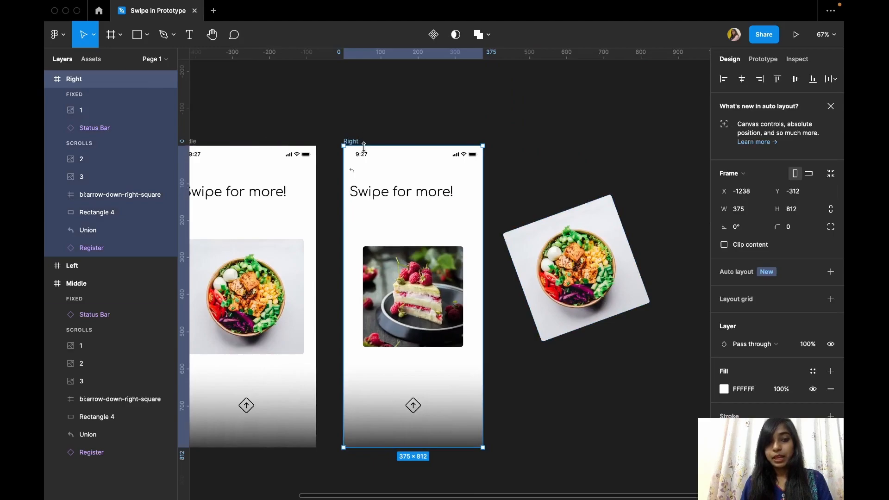
click(94, 114)
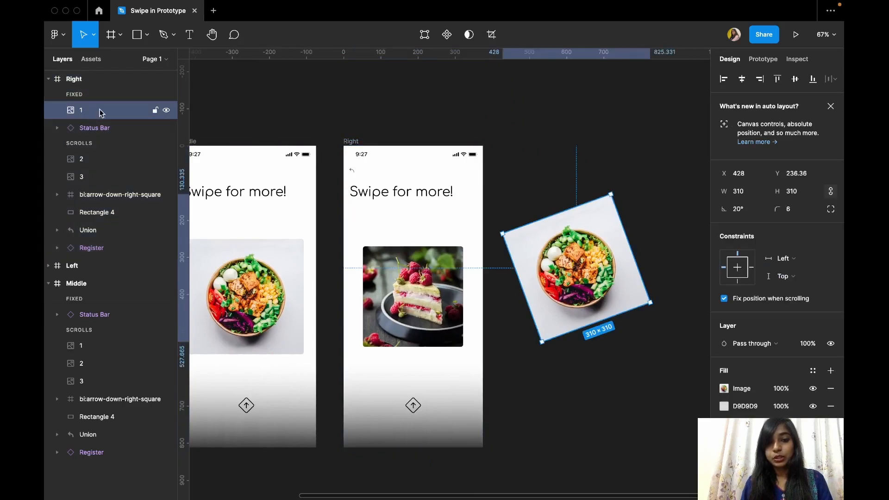
click(348, 141)
click(519, 147)
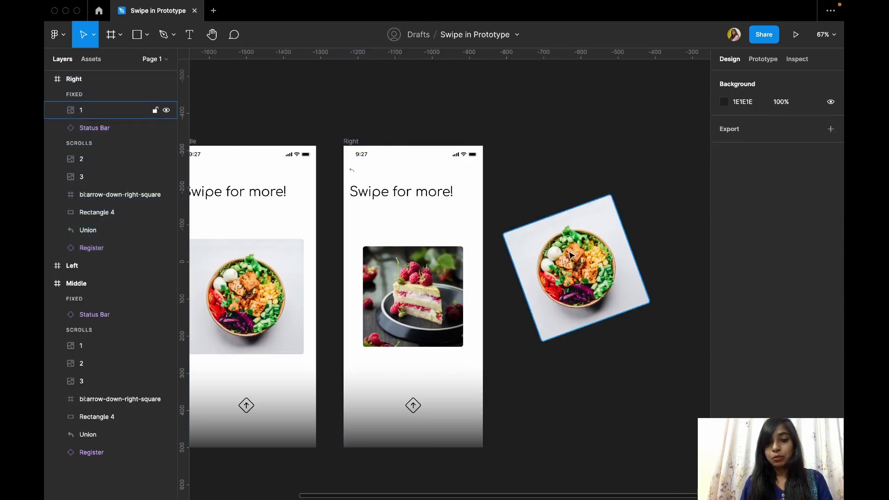
click(352, 141)
click(724, 244)
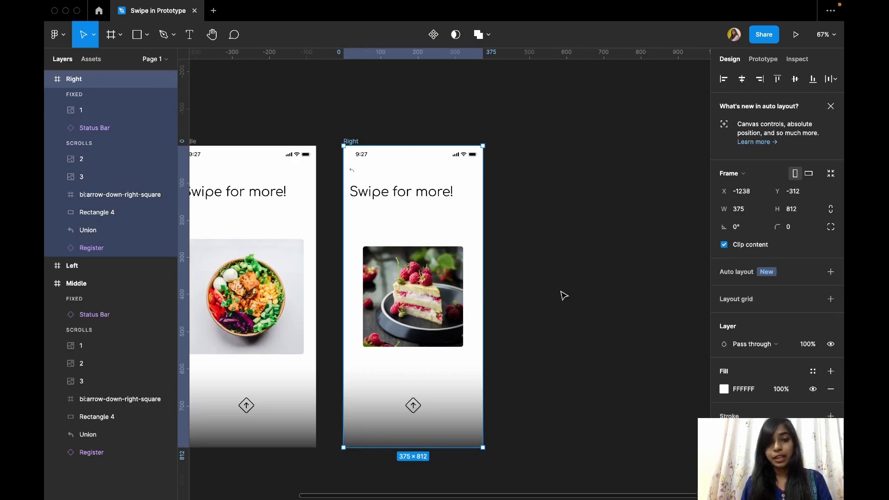
click(724, 245)
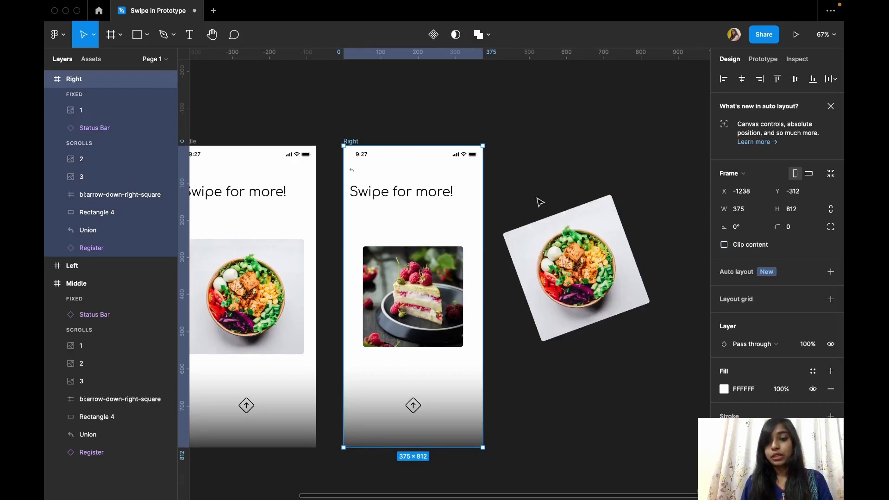
click(561, 179)
- Set the vertical spacing between the heading and the salad bowl image in the Left frame to 30
scroll(561, 179, down, 3)
scroll(561, 179, left, 3)
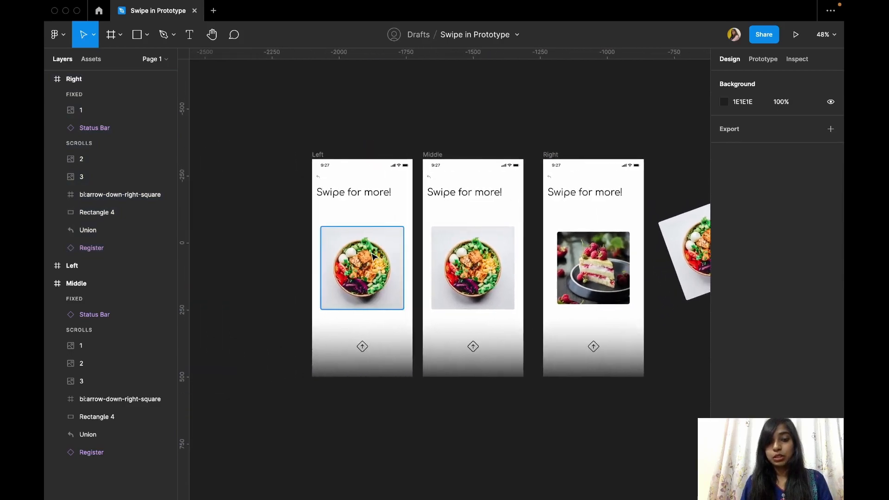
scroll(374, 257, up, 5)
click(374, 257)
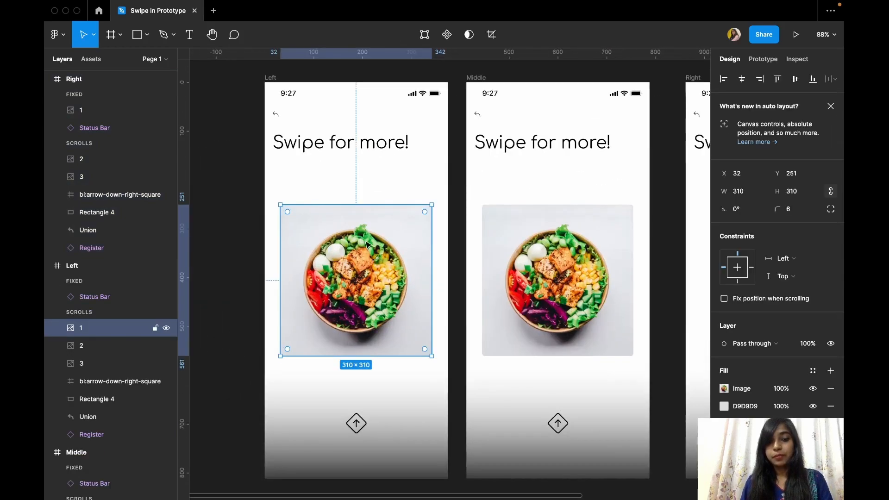
shift+click(363, 147)
click(748, 240)
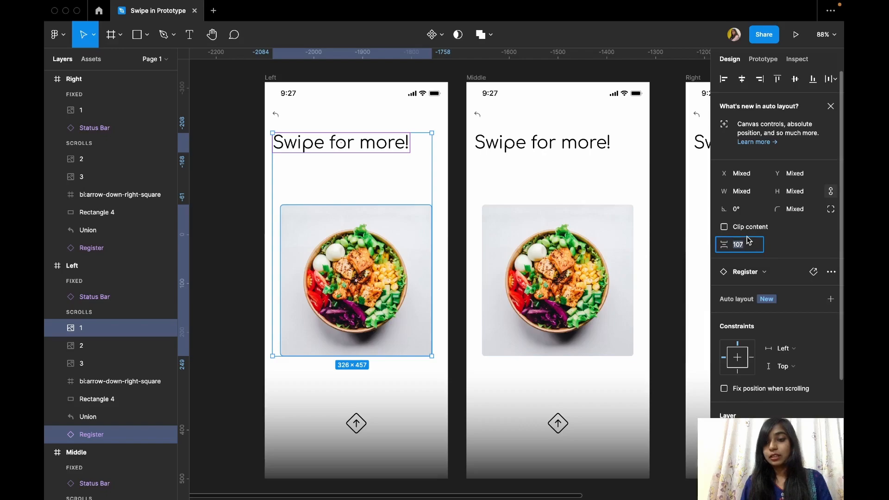
text(30)
key(Return)
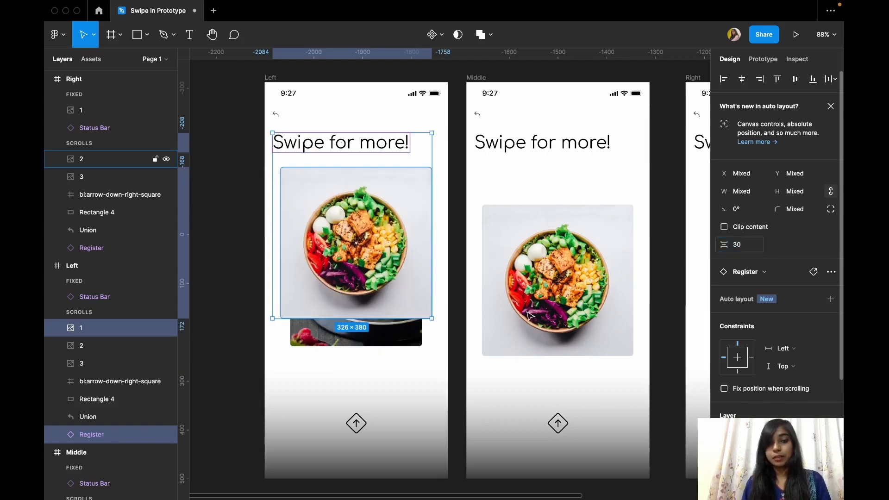
- Rotate the salad bowl image in the Left frame to -20°
click(382, 290)
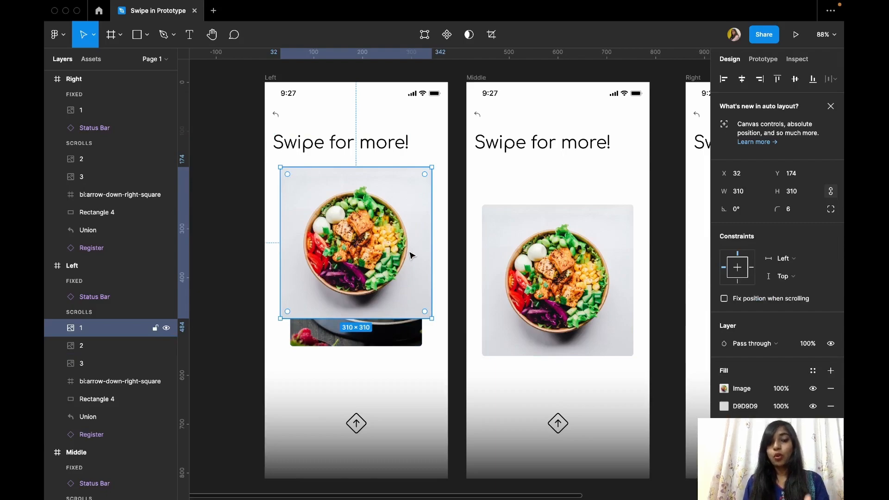
click(748, 211)
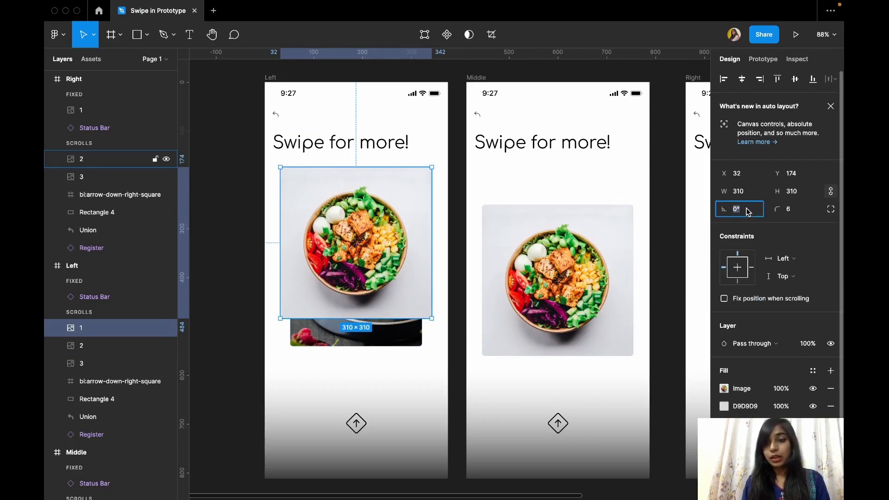
text(-2)
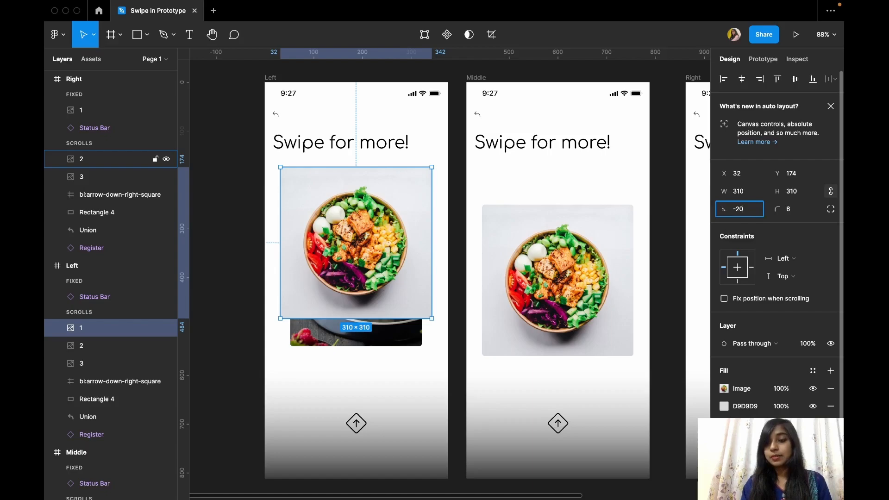
text(0)
key(Return)
- Move the tilted salad bowl image outside the Left frame's left edge, to about X -329, and nest its layer in that frame's Fixed section
scroll(409, 315, down, 3)
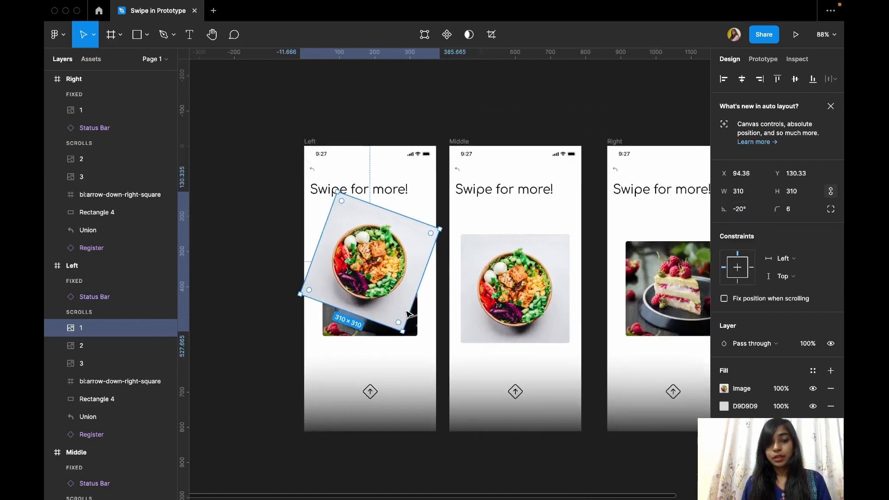
scroll(370, 279, down, 2)
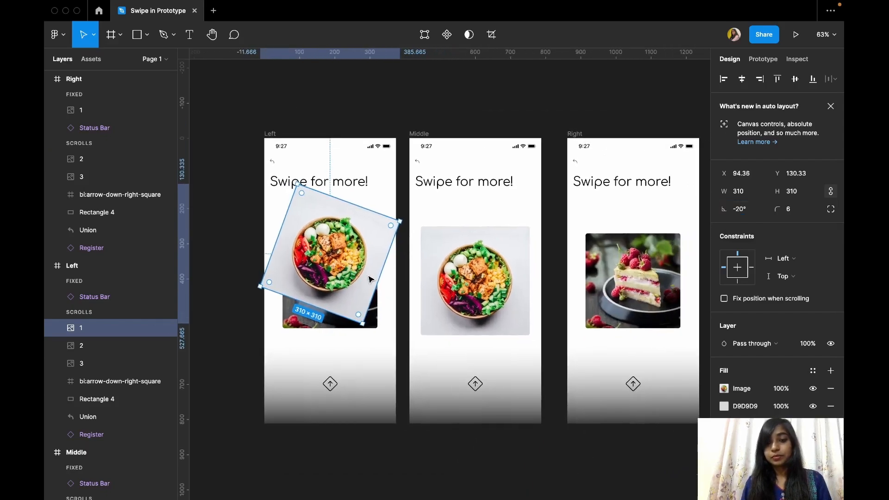
scroll(373, 278, left, 3)
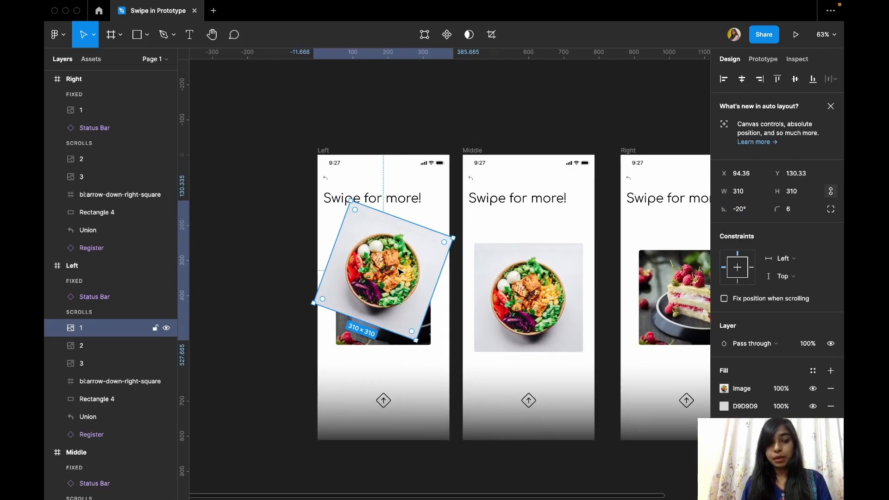
drag(399, 271, 280, 254)
drag(93, 275, 92, 296)
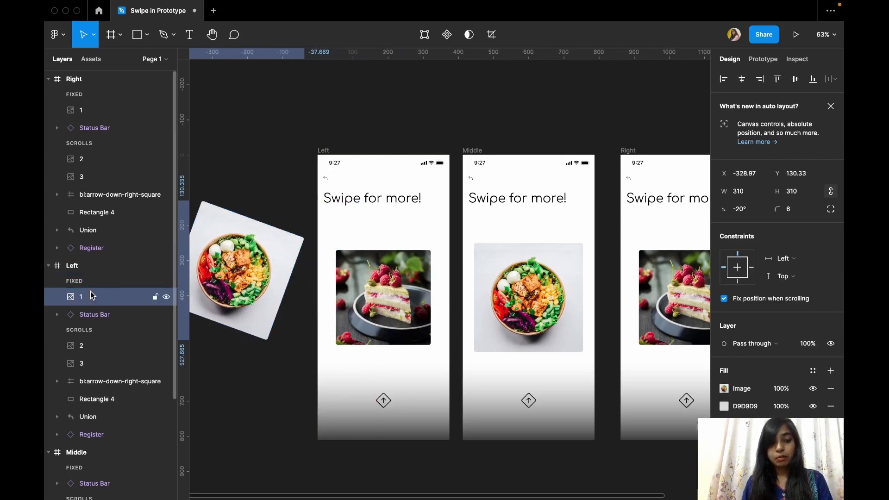
click(251, 179)
- Resize the cake image (layer 2) in the Right frame to 310 × 310
scroll(251, 179, down, 2)
scroll(251, 179, down, 3)
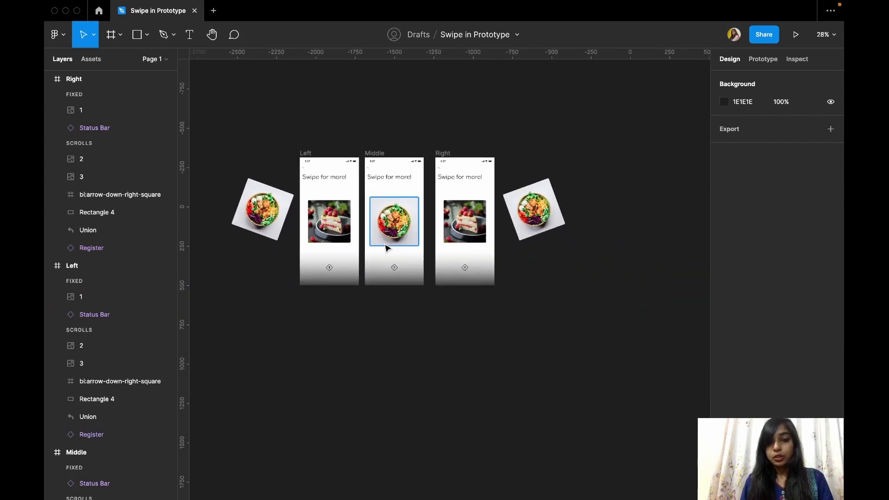
scroll(386, 247, up, 4)
scroll(531, 286, right, 2)
scroll(530, 286, up, 2)
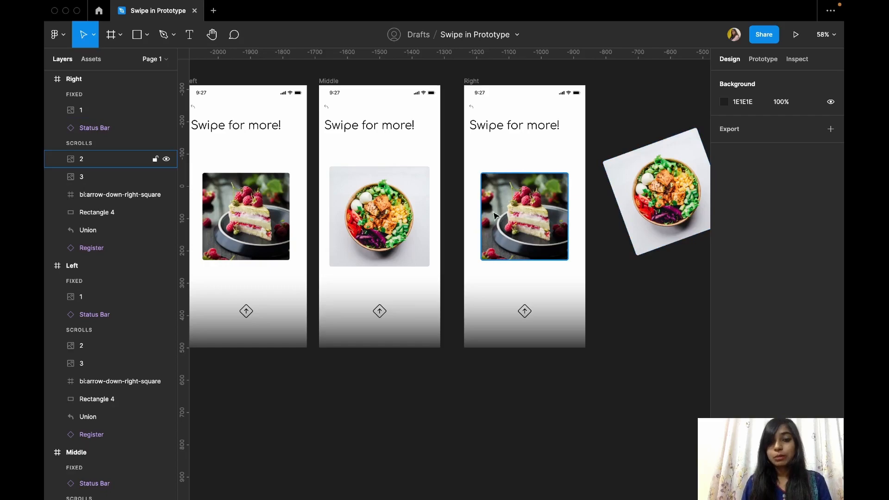
click(504, 227)
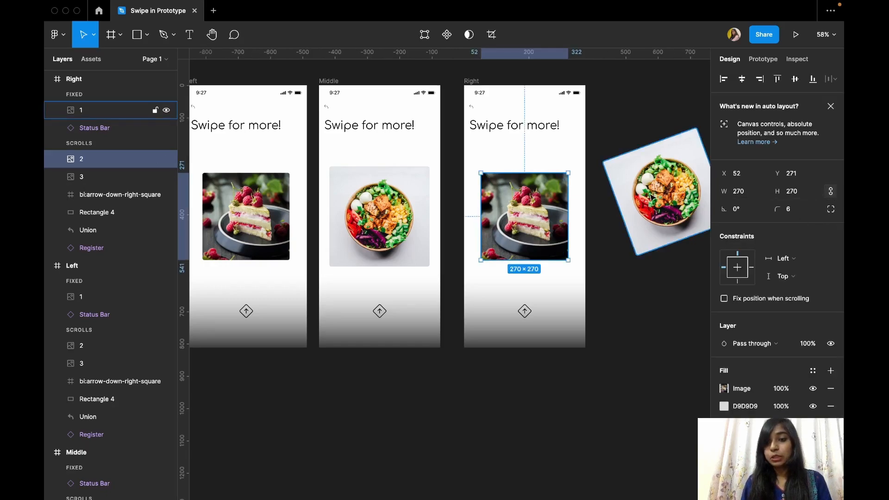
click(750, 193)
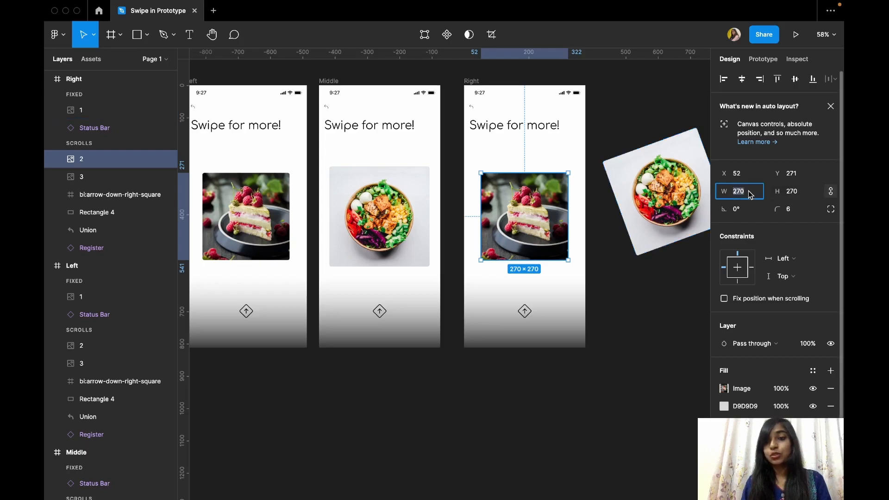
text(31)
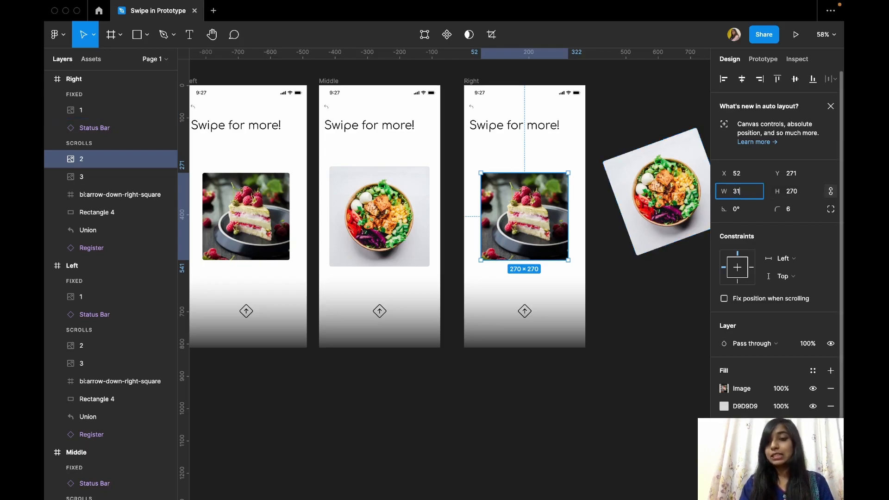
text(0)
key(Return)
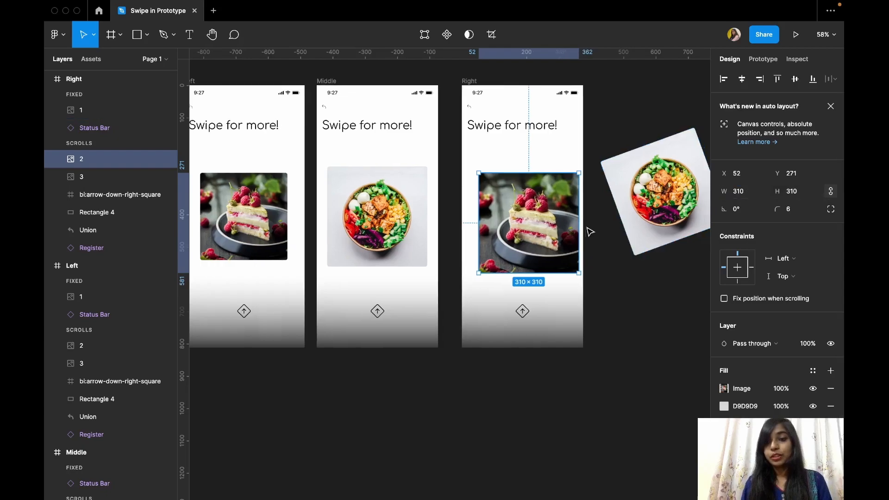
- Move the cake image in the Right frame to X 32 and shift it up by 20
scroll(588, 232, right, 1)
key(shift+Left)
key(shift+Left)
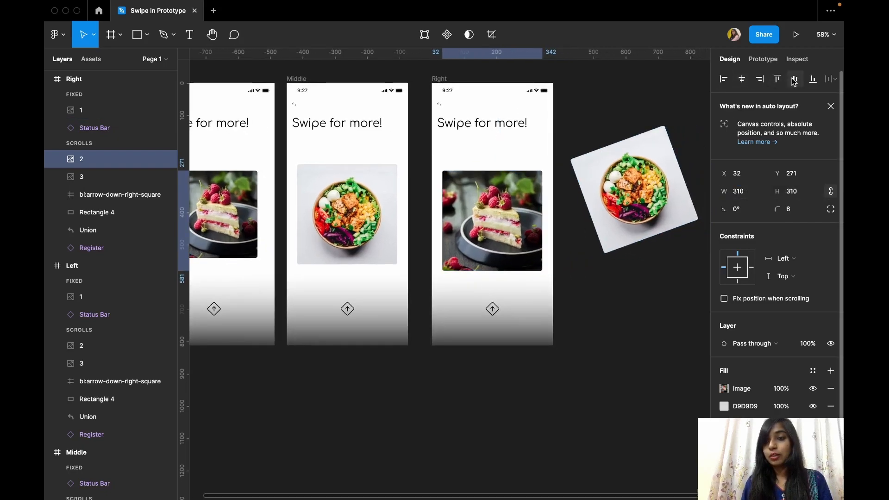
key(shift+Up)
key(shift+Up)
- Resize image layer 3 in the Right frame to 270 × 270 and center it in the frame
click(114, 177)
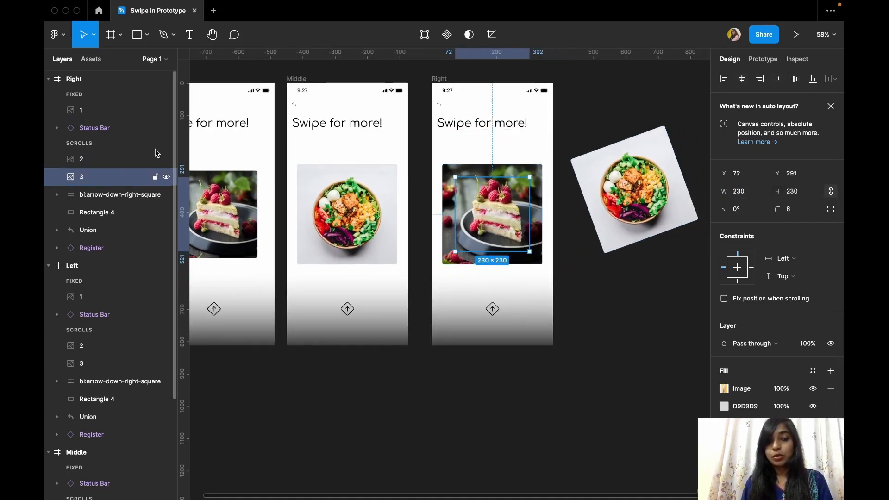
click(755, 191)
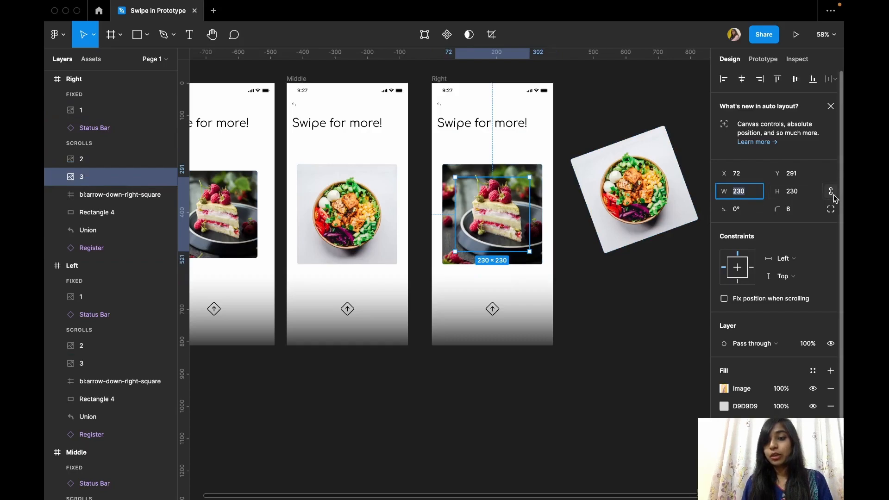
click(832, 195)
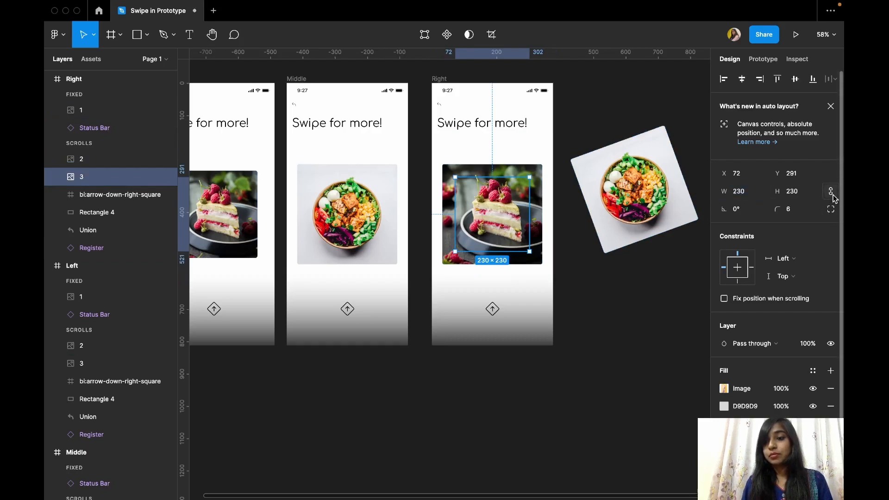
click(738, 195)
text(2)
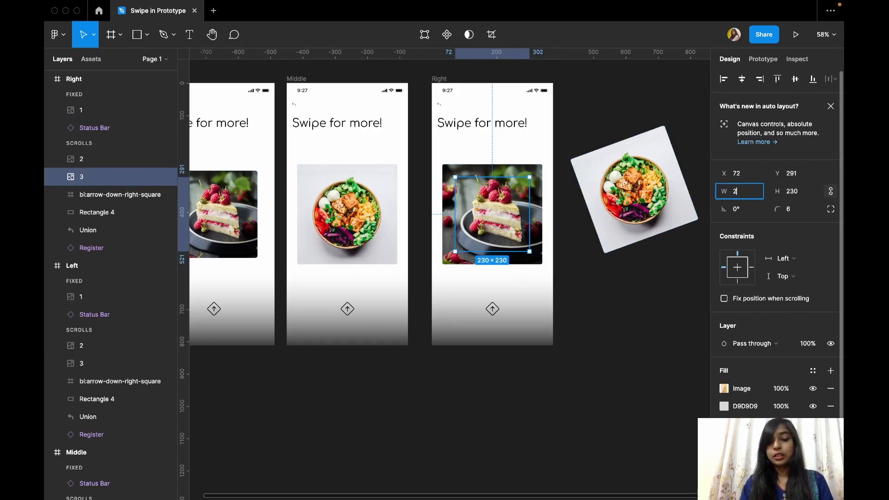
key(Return)
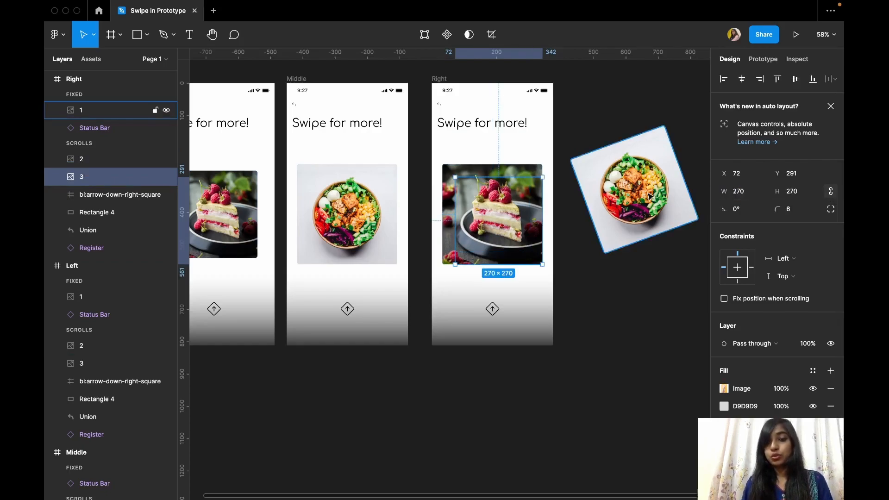
click(744, 79)
click(795, 79)
click(594, 276)
- Resize the cake image (layer 2) in the Left frame to 310 × 310
scroll(592, 276, left, 5)
click(455, 215)
scroll(456, 216, right, 2)
scroll(456, 215, up, 1)
click(747, 193)
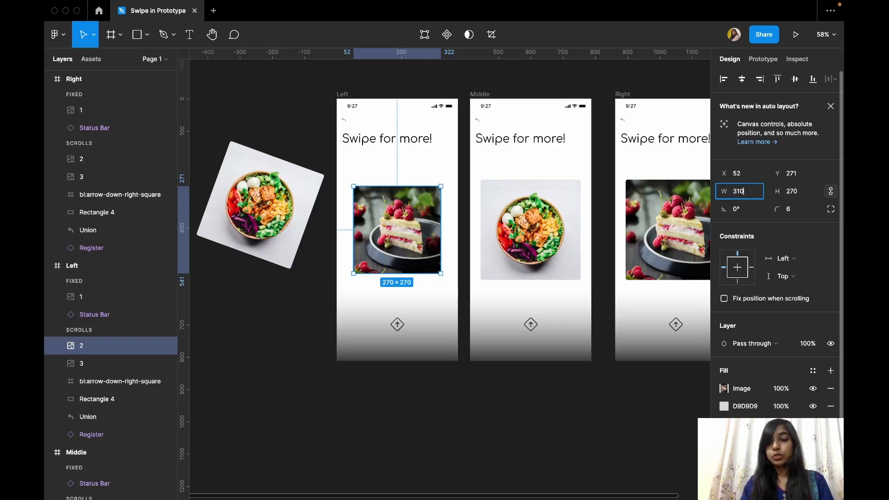
key(Return)
- Move the cake image in the Left frame to X 32, Y 251
key(shift+Left)
key(shift+Left)
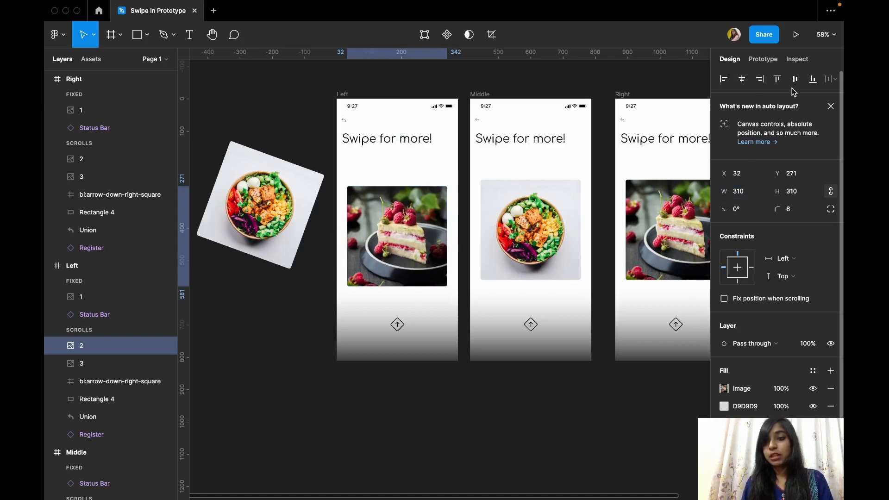
key(shift+Up)
key(shift+Up)
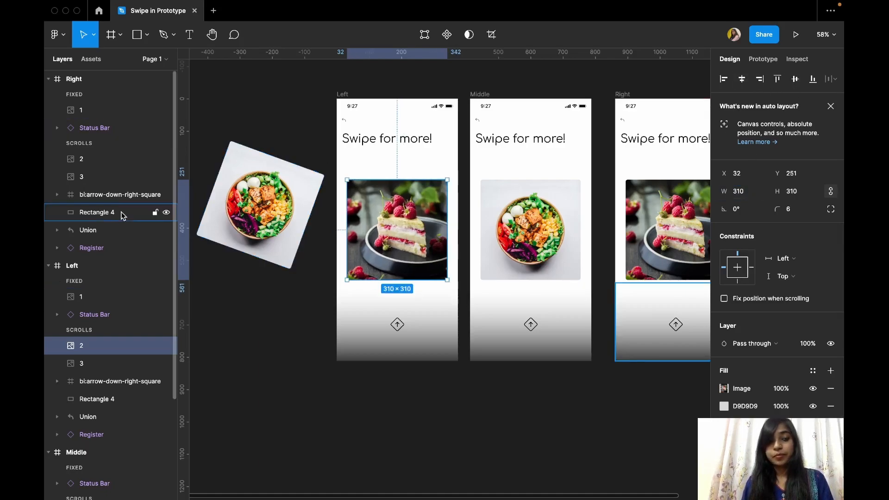
- Resize image layer 3 in the Left frame to 270 × 270 and center it horizontally at X 52
click(83, 363)
click(753, 194)
text(27)
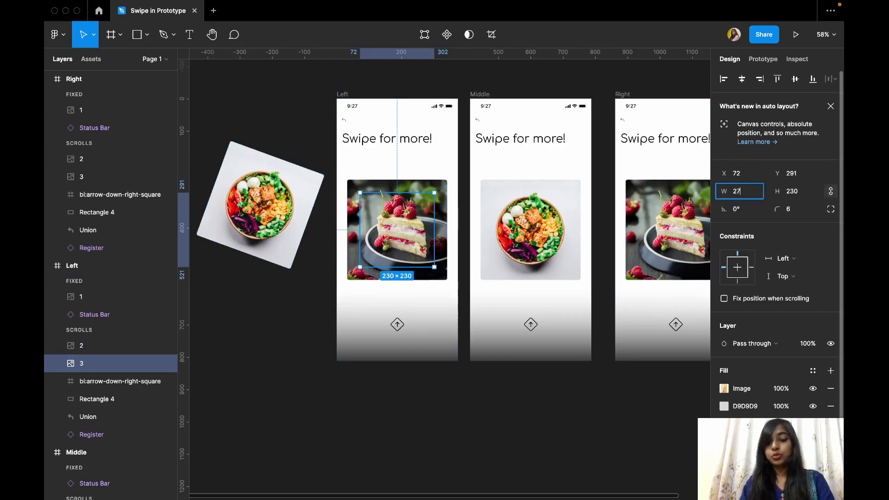
text(0)
key(Return)
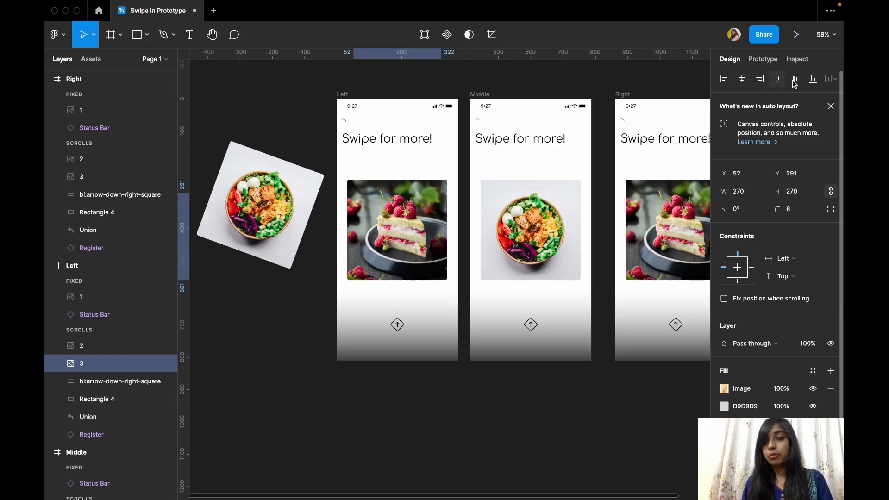
click(405, 420)
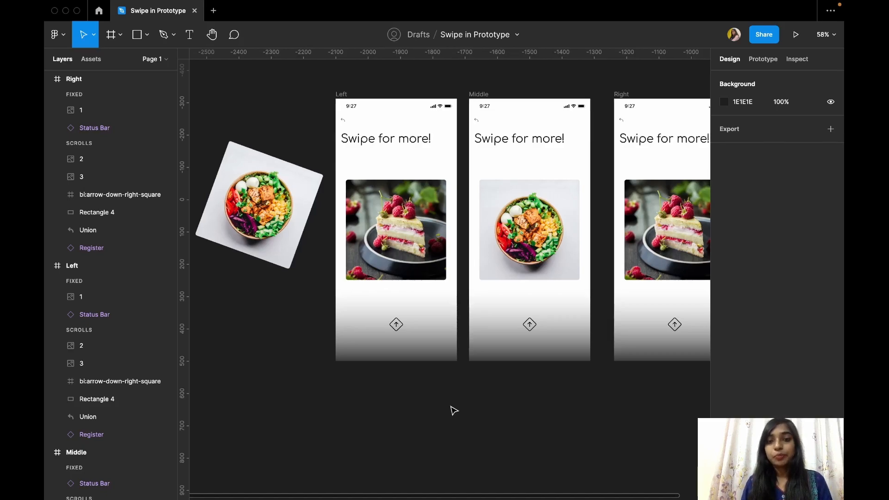
- Create a prototype connection from the salad bowl image in the Middle frame to the Right frame
scroll(452, 411, up, 1)
scroll(452, 410, right, 2)
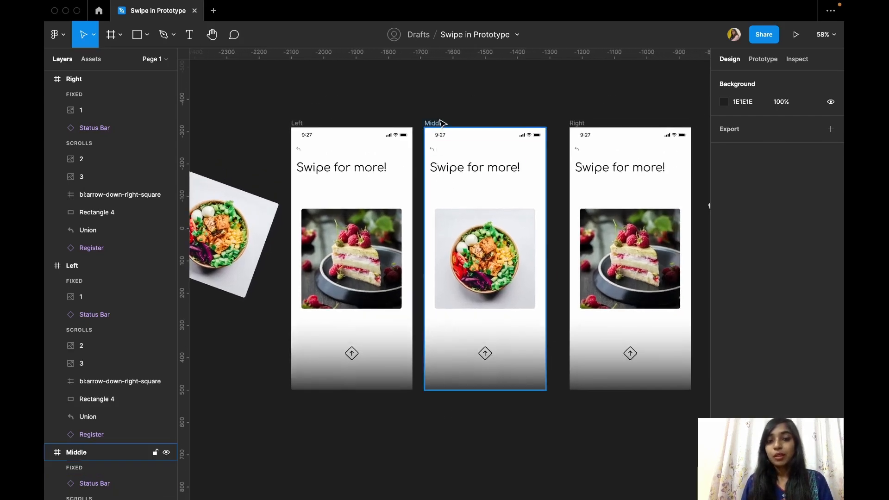
click(750, 60)
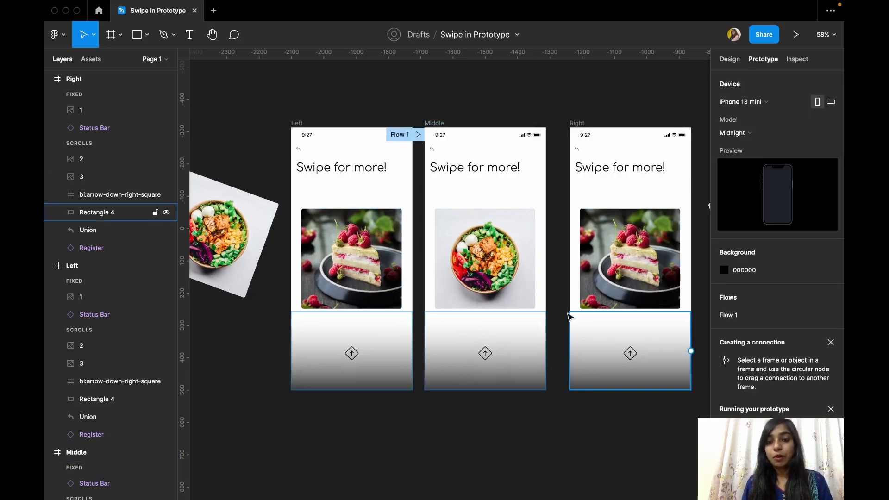
scroll(521, 283, up, 4)
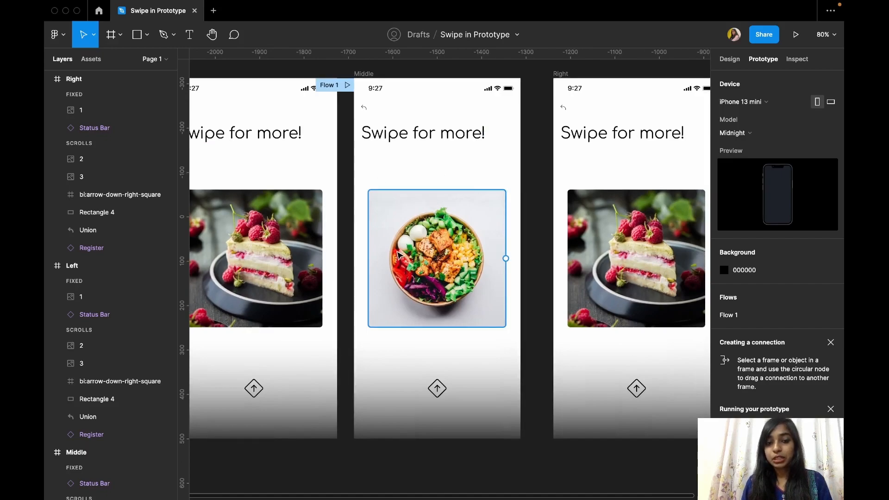
scroll(526, 281, right, 3)
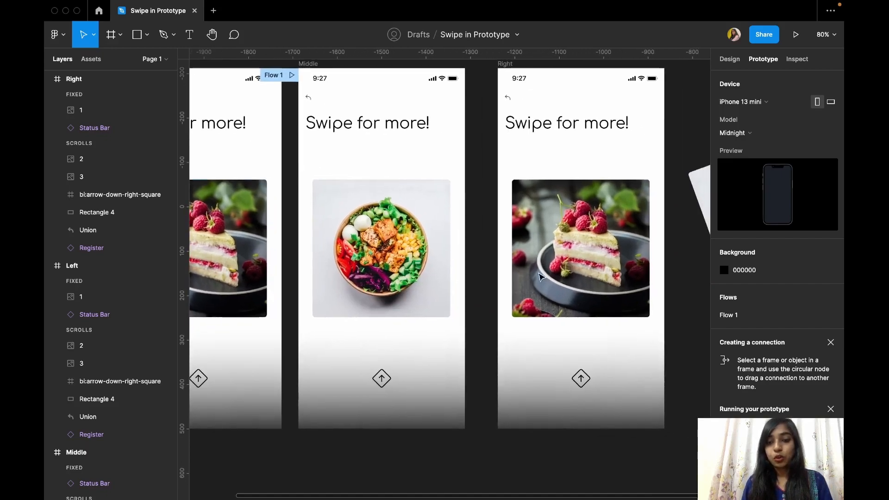
scroll(559, 303, right, 5)
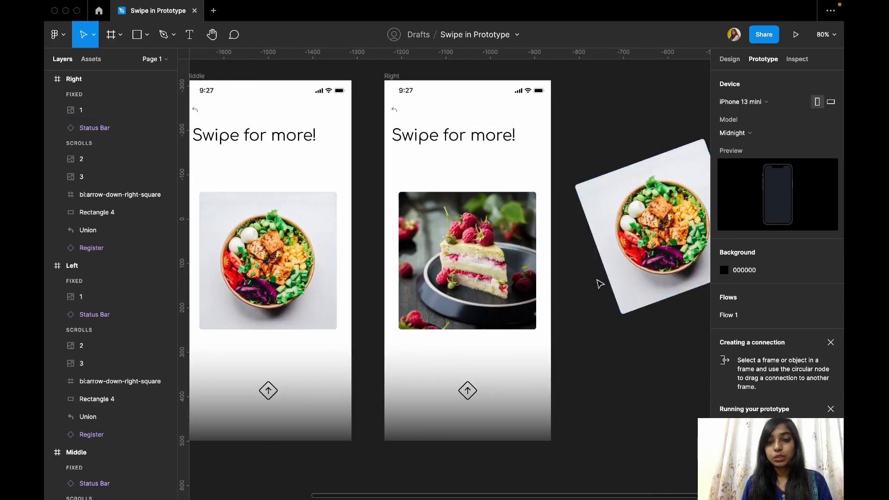
scroll(545, 252, left, 2)
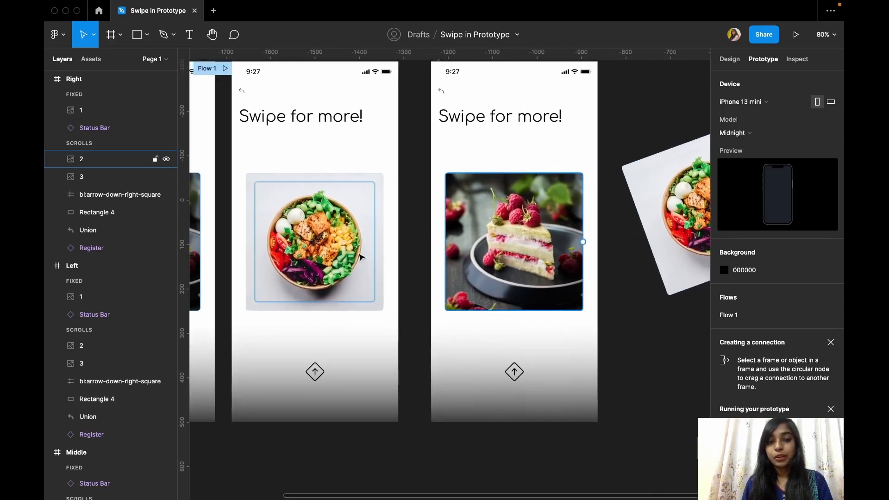
click(371, 254)
scroll(371, 254, left, 2)
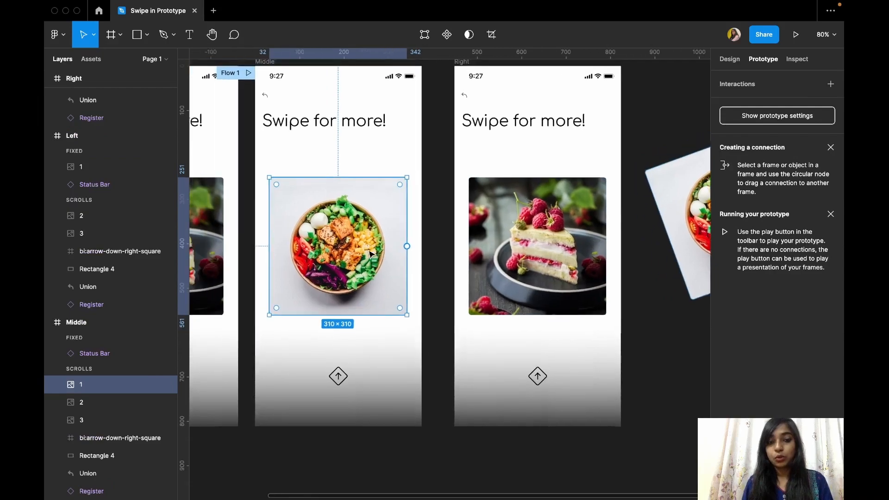
drag(420, 252, 470, 258)
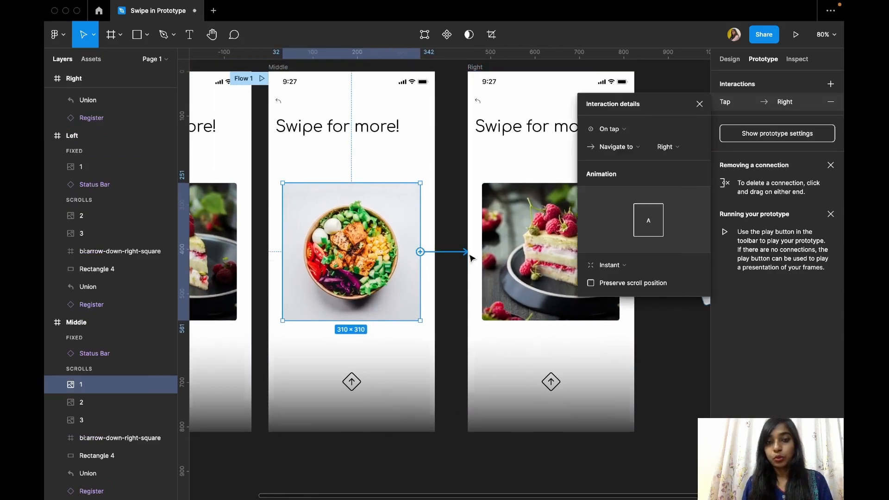
- Set the trigger of the salad bowl image's interaction to the Right frame to On drag
scroll(470, 257, up, 2)
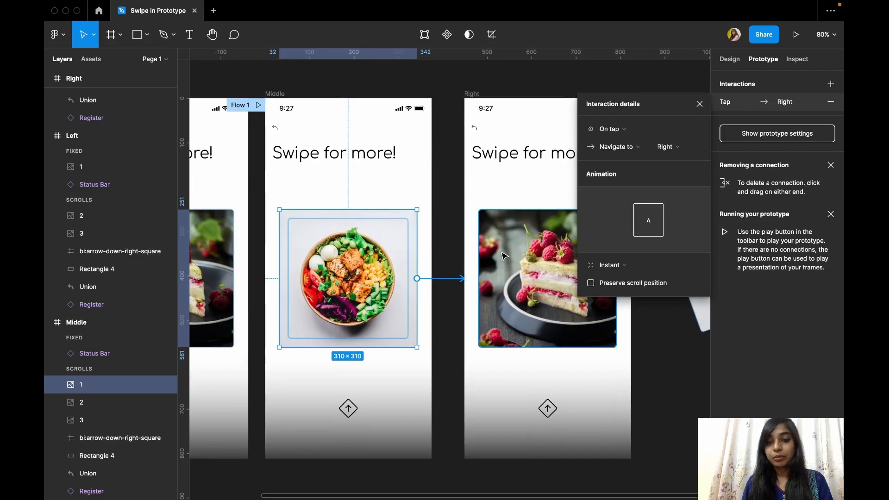
click(614, 129)
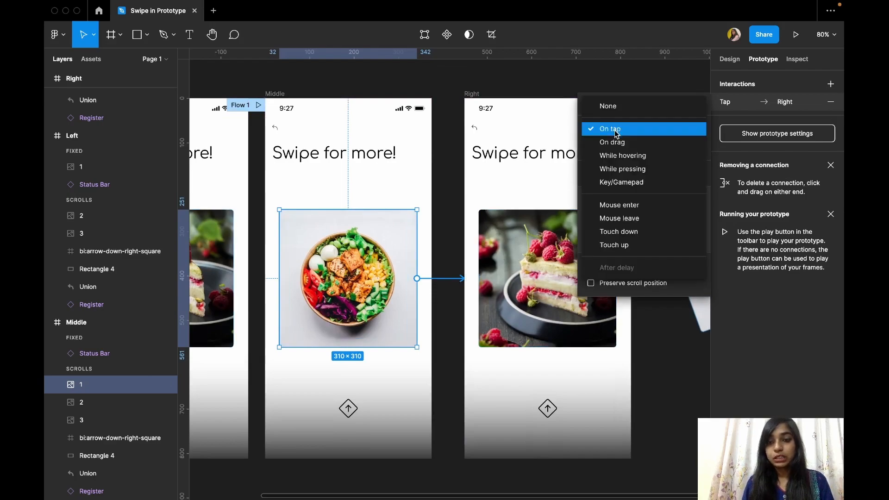
click(618, 141)
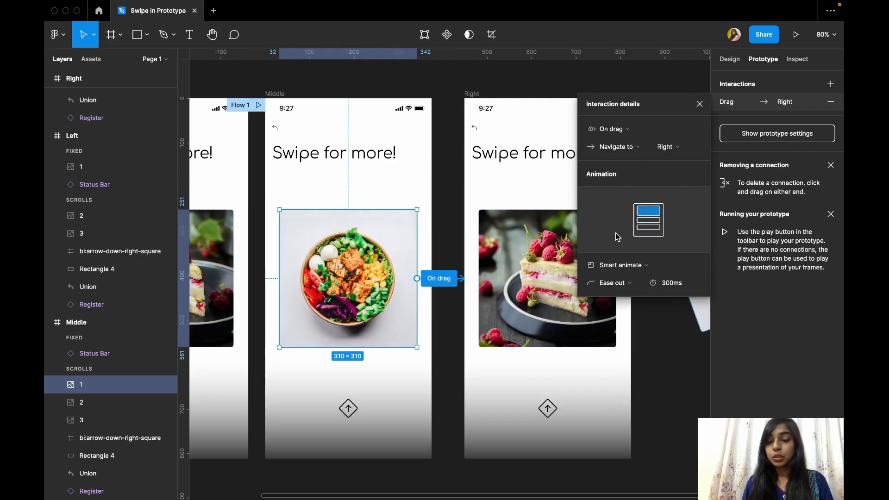
click(449, 244)
- Create a second prototype connection from the Middle frame's salad bowl image to the Left frame
scroll(449, 244, left, 3)
scroll(449, 244, down, 1)
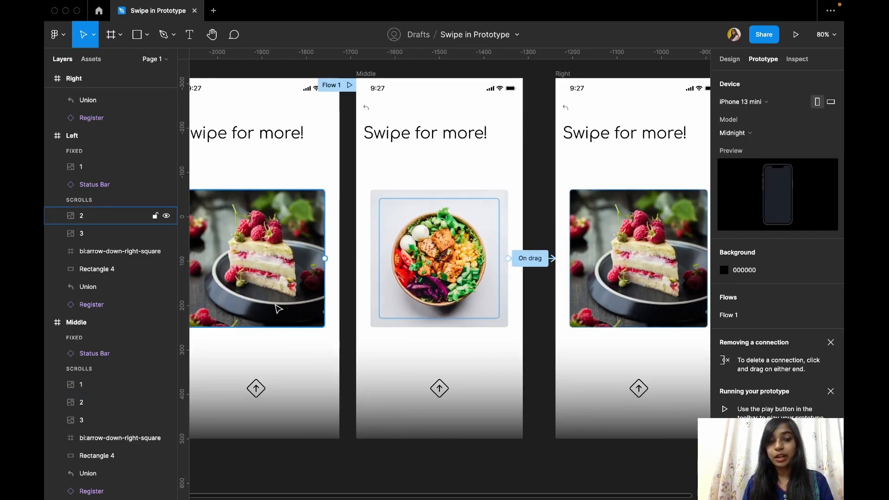
scroll(278, 309, left, 4)
scroll(277, 308, up, 1)
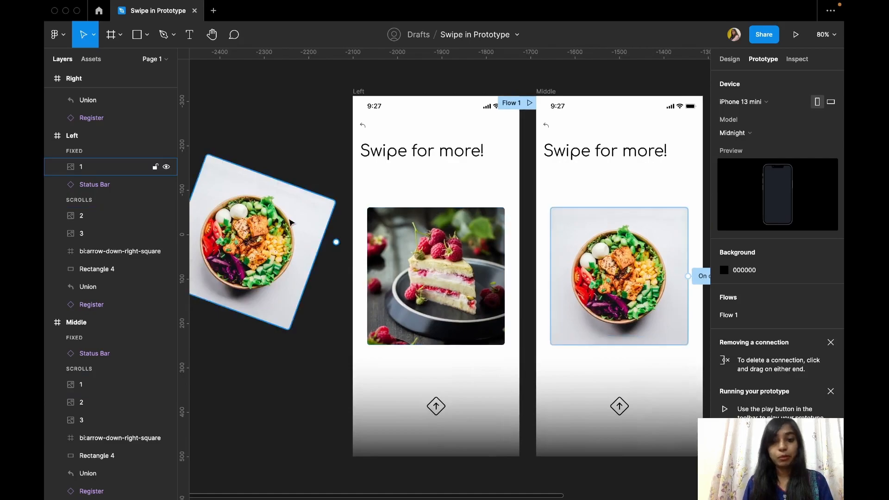
scroll(624, 269, right, 2)
scroll(624, 269, down, 1)
click(646, 263)
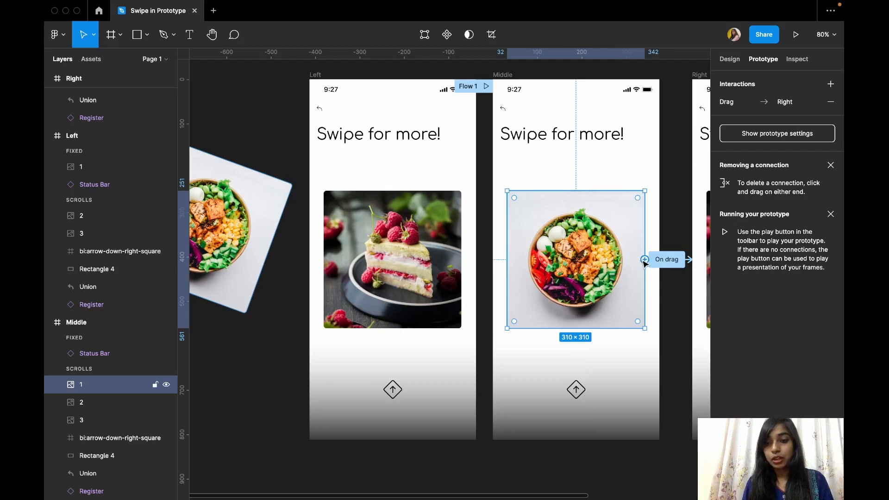
drag(643, 260, 478, 269)
- Set the trigger of the salad bowl image's interaction to the Left frame to On drag
click(609, 129)
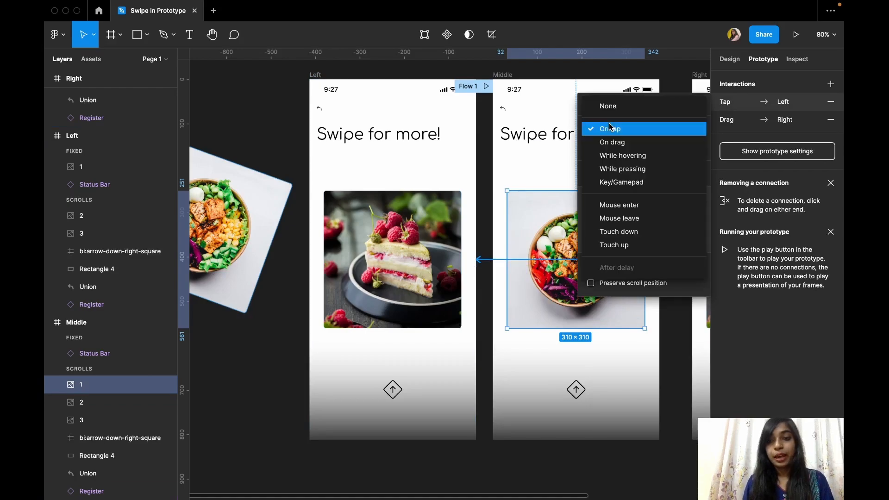
click(615, 141)
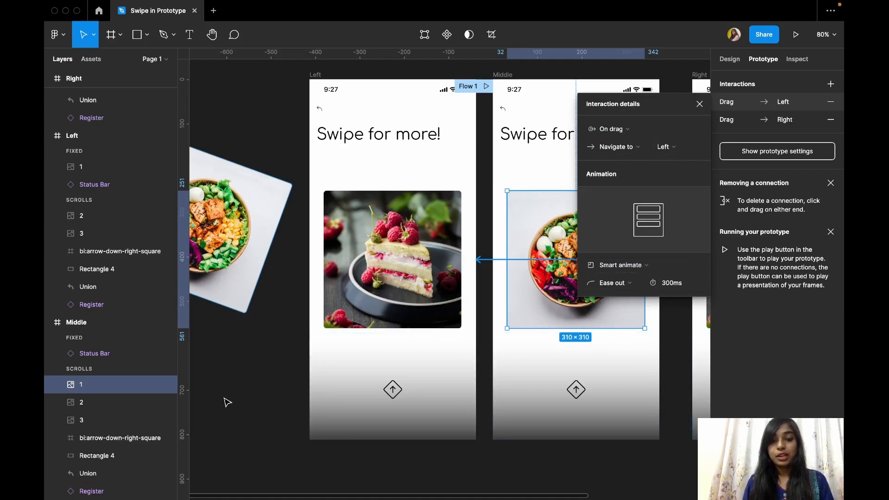
click(243, 399)
- Play Flow 1 from the Middle frame and swipe the salad bowl card to test the drag interaction
scroll(245, 395, down, 4)
click(388, 201)
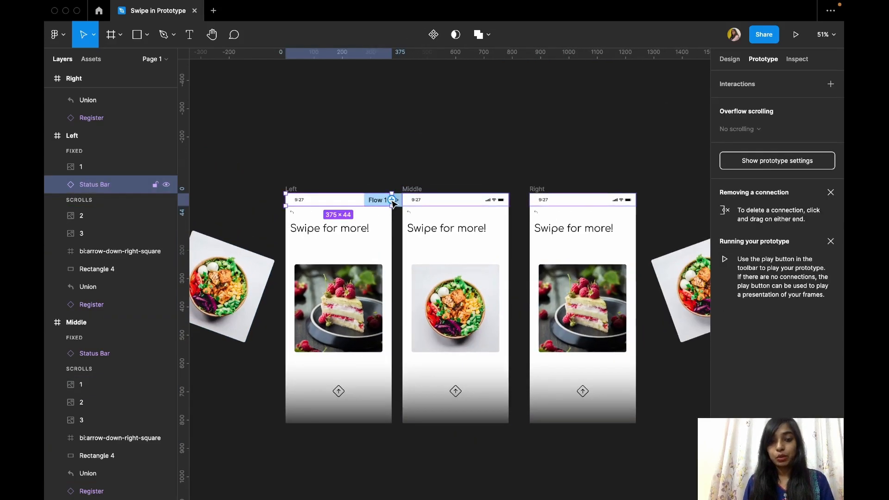
click(406, 172)
scroll(399, 189, up, 5)
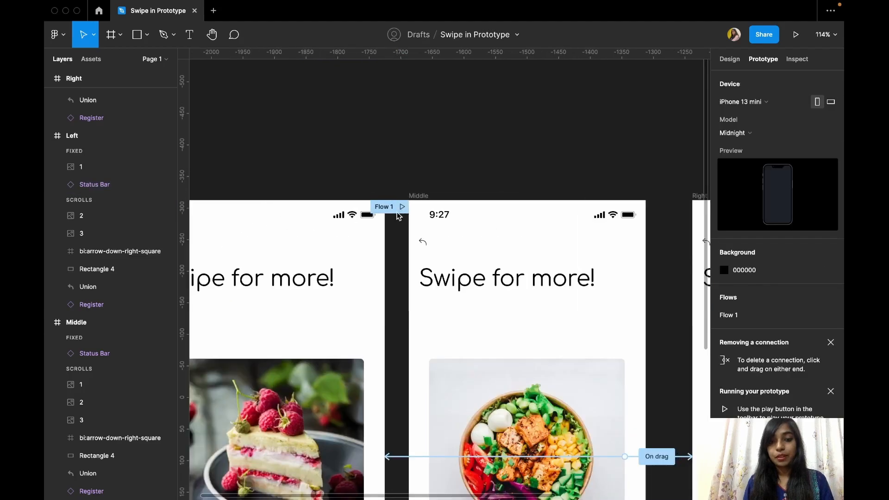
click(402, 192)
key(super+alt+Return)
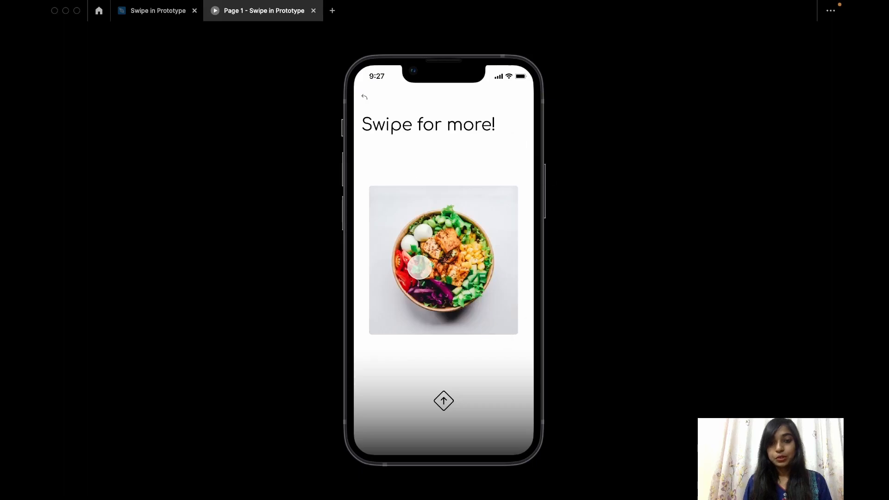
drag(419, 267, 348, 234)
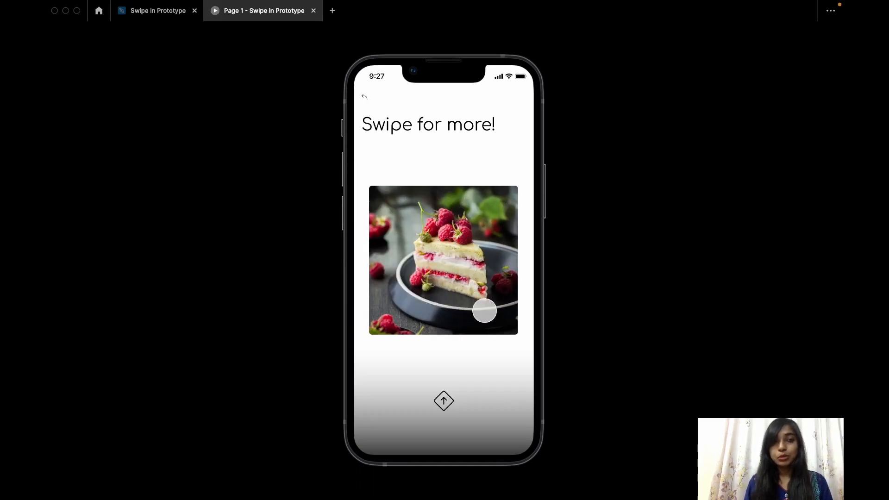
- Return to the design file and duplicate the Left and Right frames directly below the originals
click(158, 10)
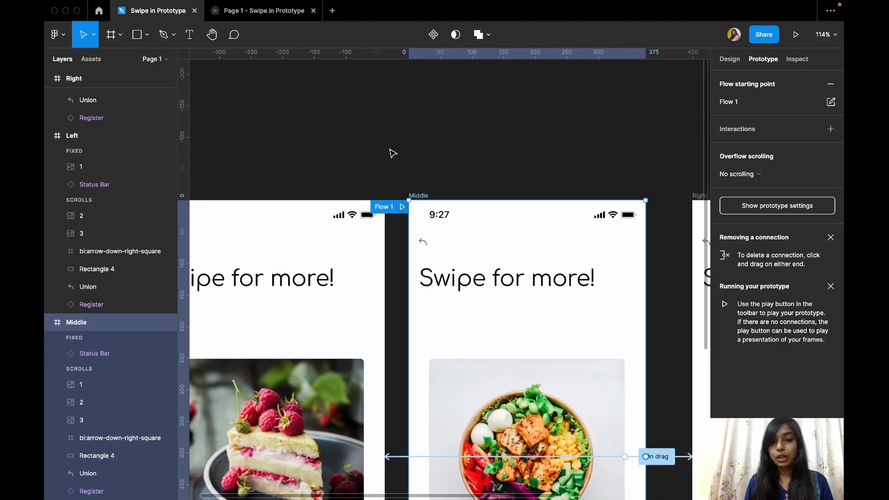
click(391, 152)
scroll(391, 152, down, 8)
click(321, 130)
drag(327, 272, 327, 495)
drag(516, 135, 516, 355)
key(Escape)
- Delete the rotated salad bowl images from the duplicated Left and Right frames
scroll(550, 352, up, 10)
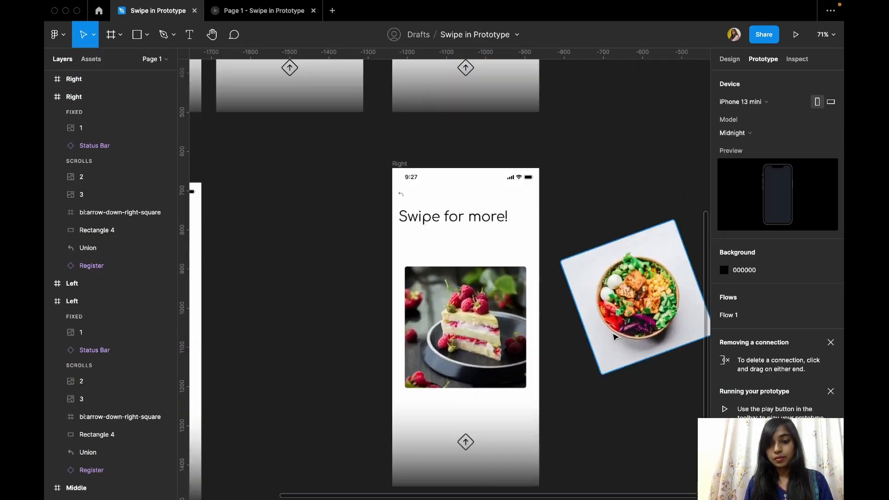
scroll(555, 343, down, 6)
click(324, 324)
key(Delete)
scroll(537, 333, up, 10)
- Set the vertical spacing between the title and the cake image in the lower Right frame to 30
click(498, 362)
scroll(497, 361, down, 6)
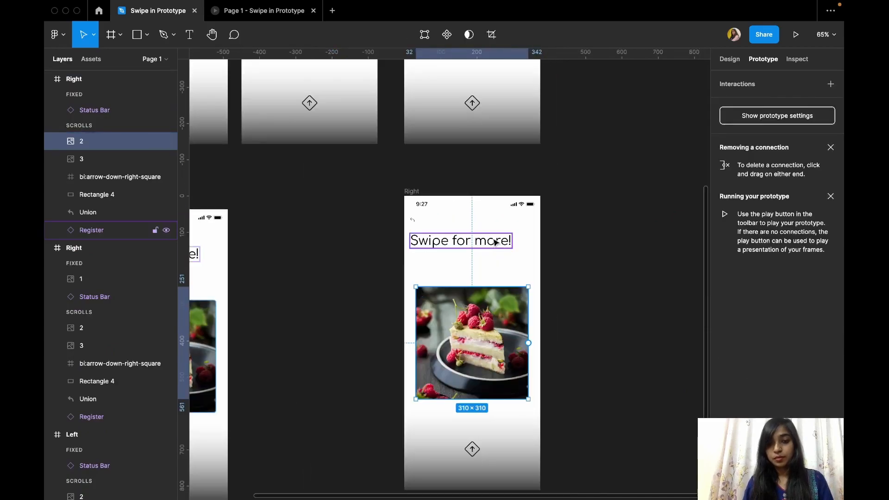
shift+click(496, 242)
click(731, 59)
click(746, 247)
text(30)
key(Return)
- Rotate the lower Right frame's cake image by 20° and move it outside the frame, beyond its right edge
click(516, 333)
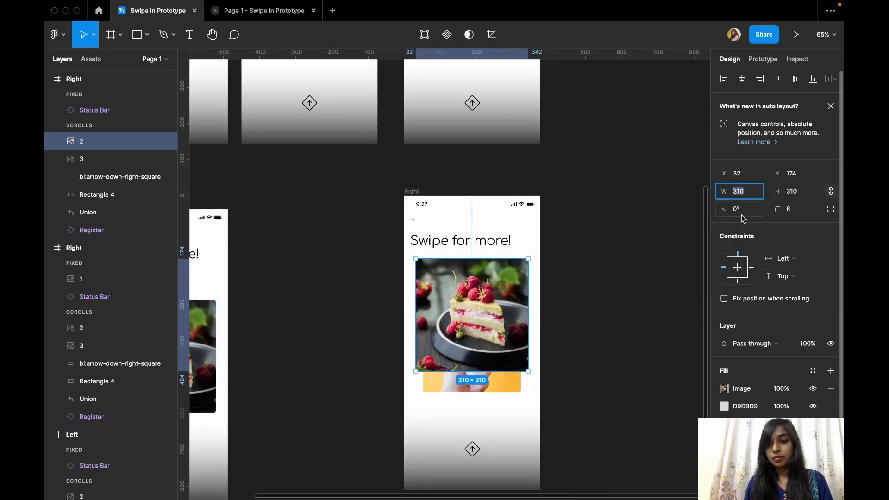
click(747, 210)
text(20)
key(Return)
drag(472, 319, 629, 315)
- Resize the ice cream image in the lower Right frame to 310 × 310 and center it horizontally and vertically
click(472, 343)
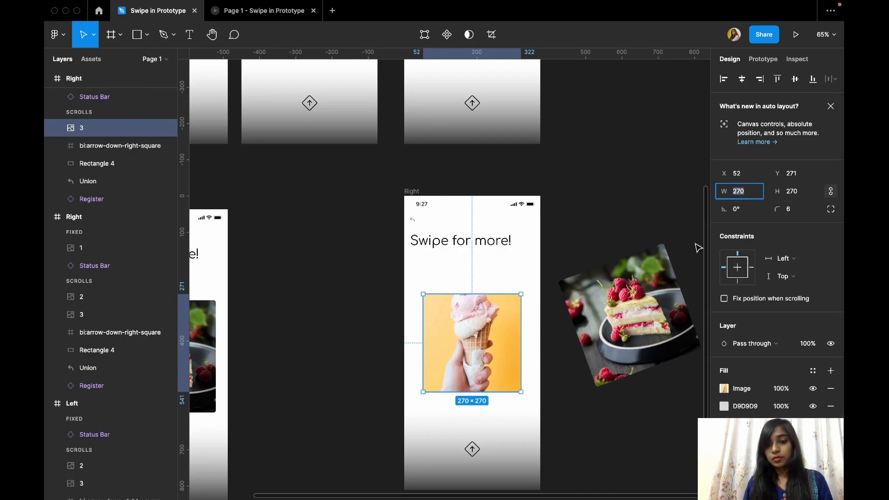
click(648, 259)
click(506, 307)
click(753, 191)
text(310)
key(Return)
click(741, 79)
click(777, 79)
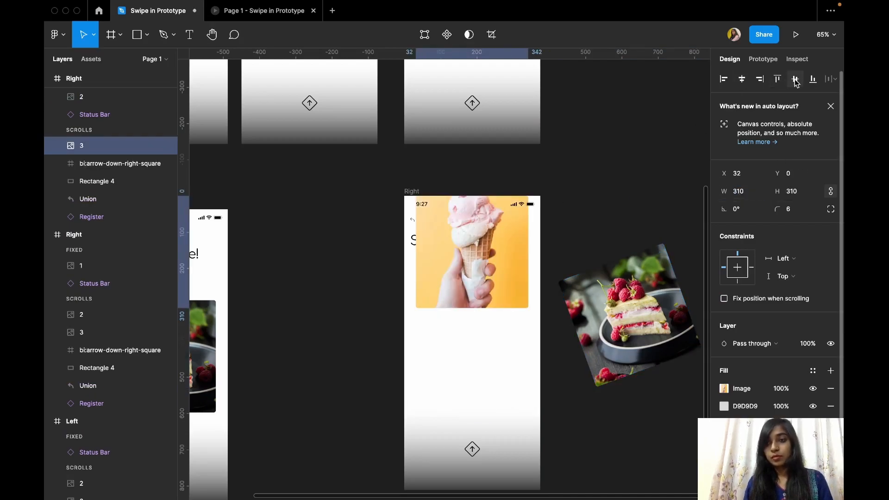
click(794, 80)
- Rotate the lower Left frame's cake image by -20° and move it outside the frame, beyond its left edge
click(585, 205)
scroll(585, 204, left, 7)
click(462, 278)
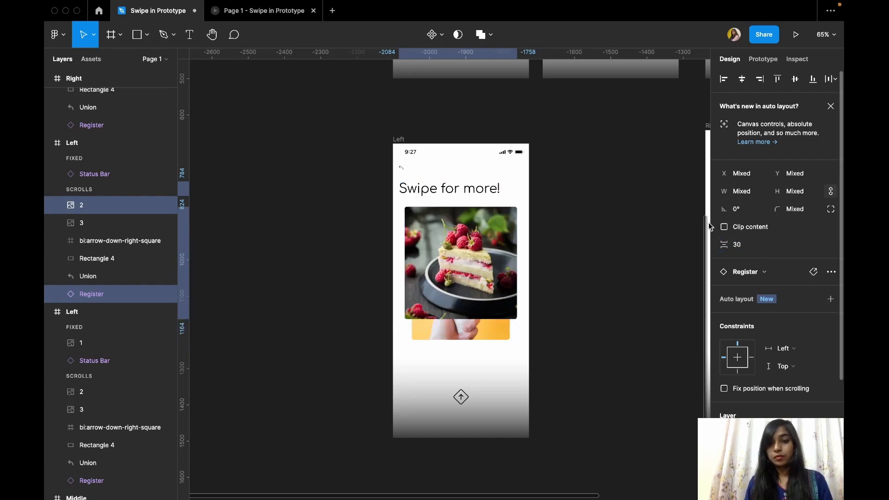
click(739, 209)
text(-20)
key(Return)
drag(489, 259, 334, 259)
drag(115, 142, 115, 163)
- Resize the ice cream image in the lower Left frame to 310 × 310 and center it in the frame
click(457, 267)
click(750, 195)
text(310)
click(450, 312)
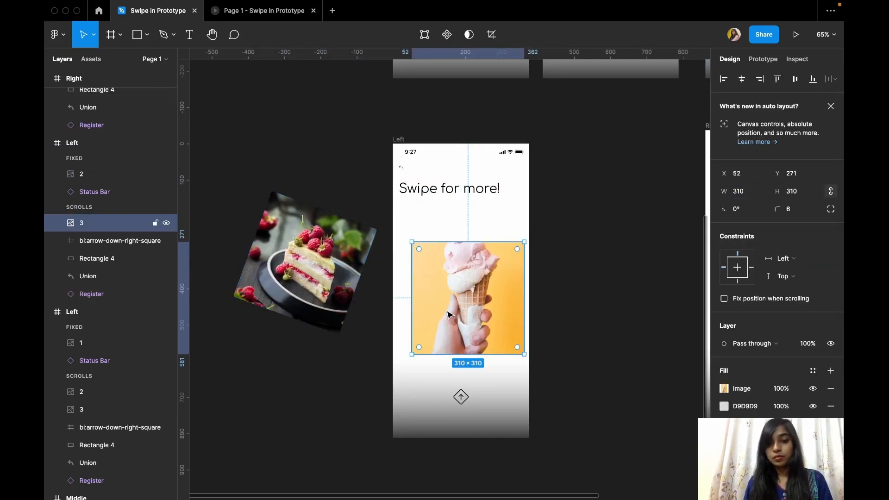
click(742, 82)
click(604, 228)
scroll(605, 228, down, 5)
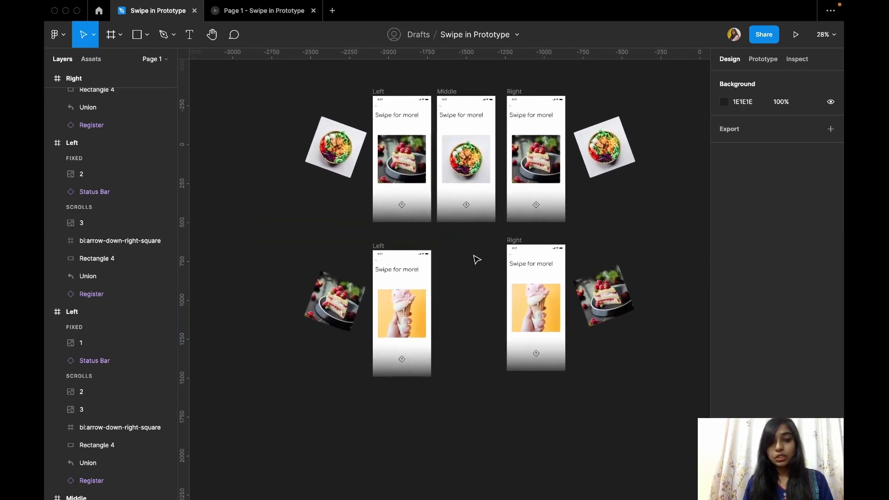
scroll(454, 288, up, 2)
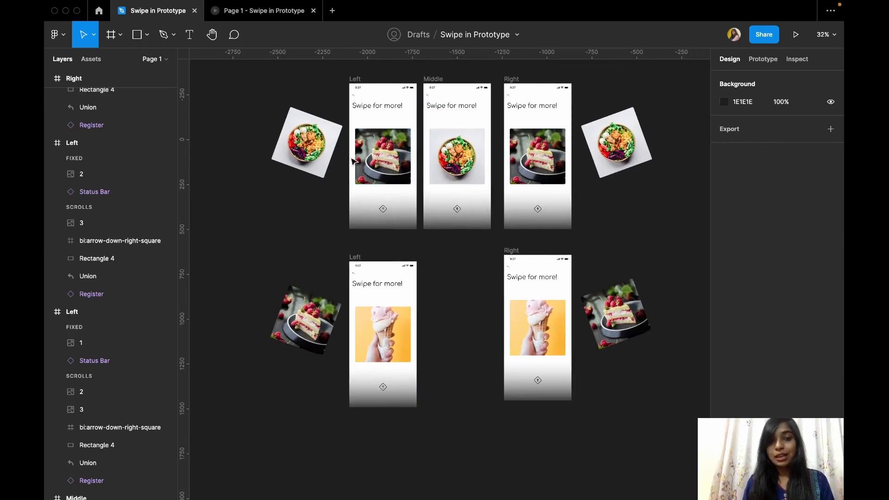
scroll(448, 179, up, 2)
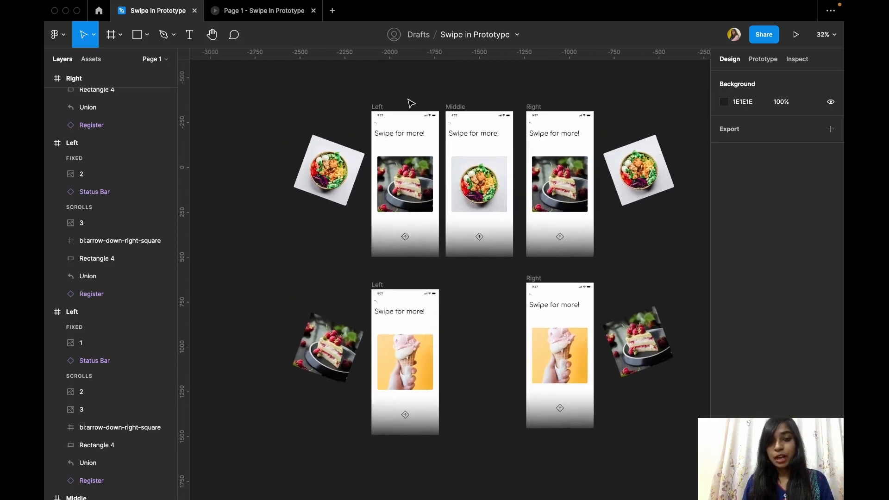
click(380, 108)
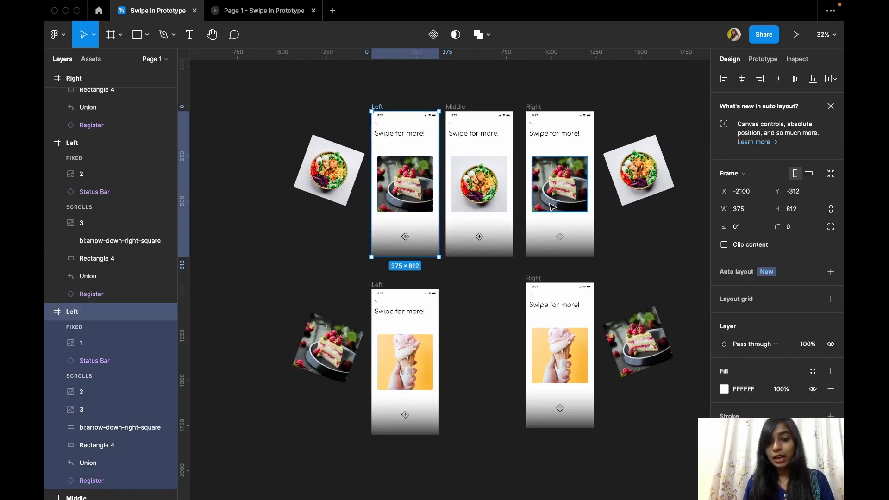
scroll(560, 206, right, 2)
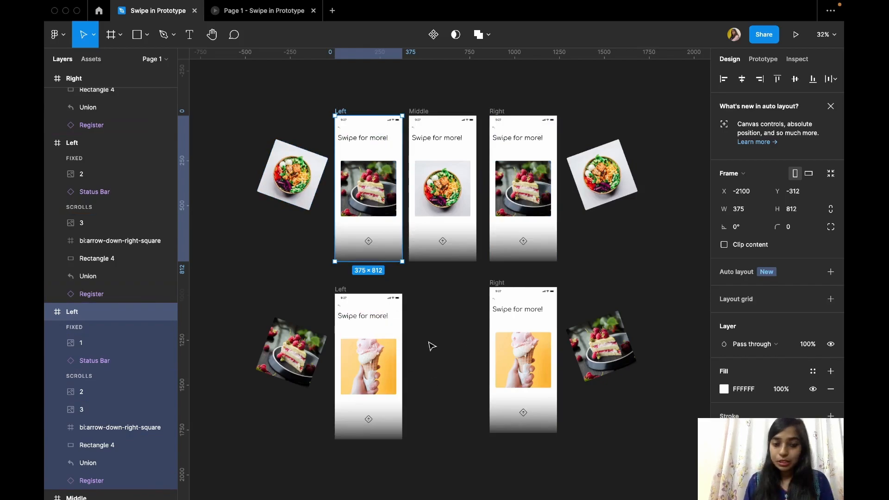
- Connect the upper Left frame's cake image to the lower Right frame with an On drag interaction
click(373, 190)
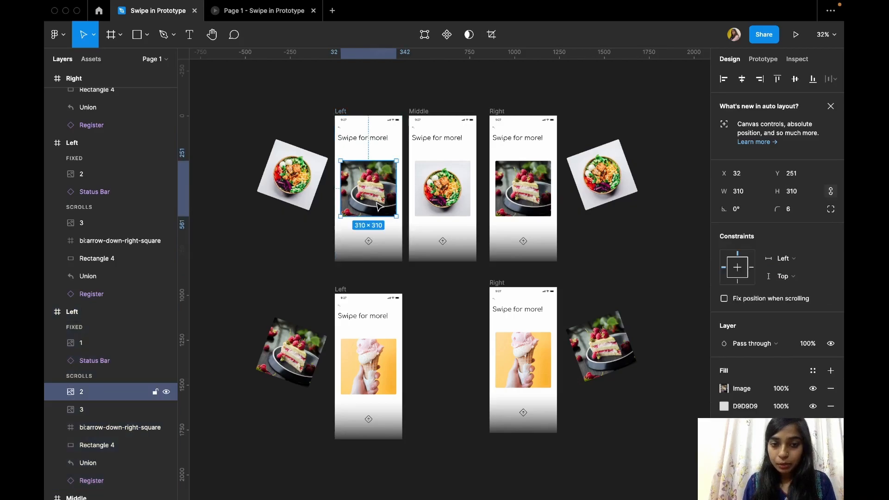
click(763, 59)
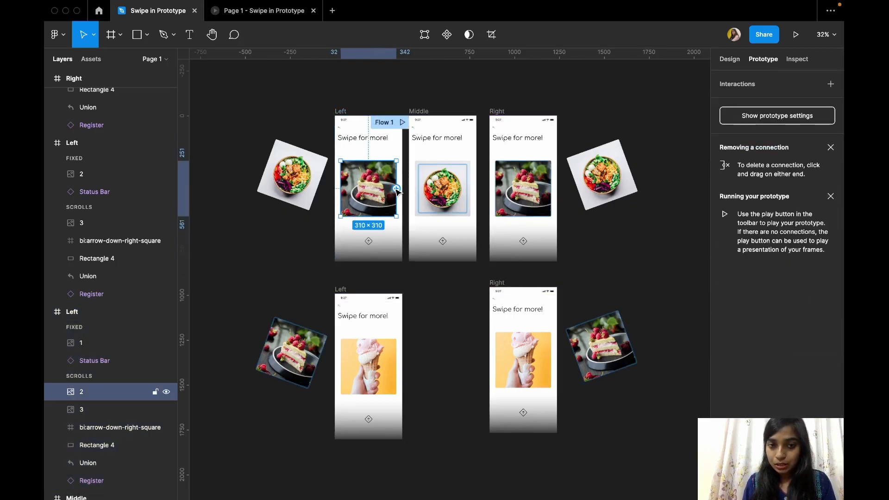
drag(396, 188, 498, 353)
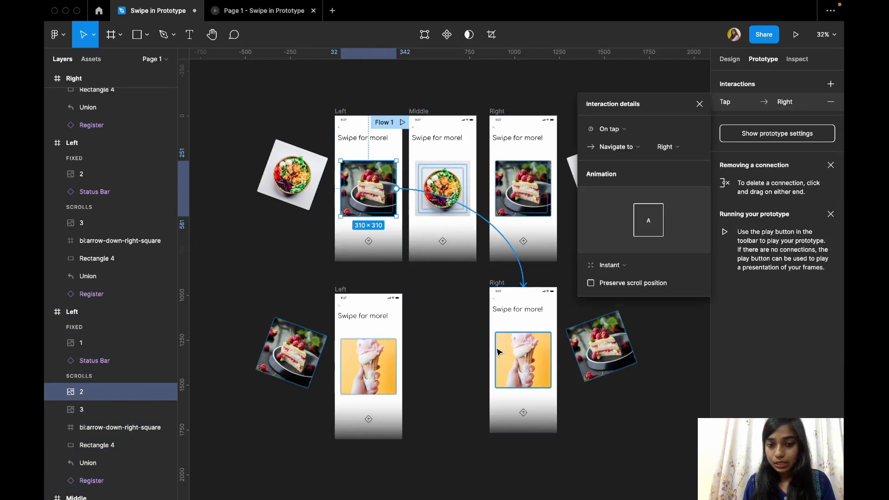
click(632, 129)
click(631, 141)
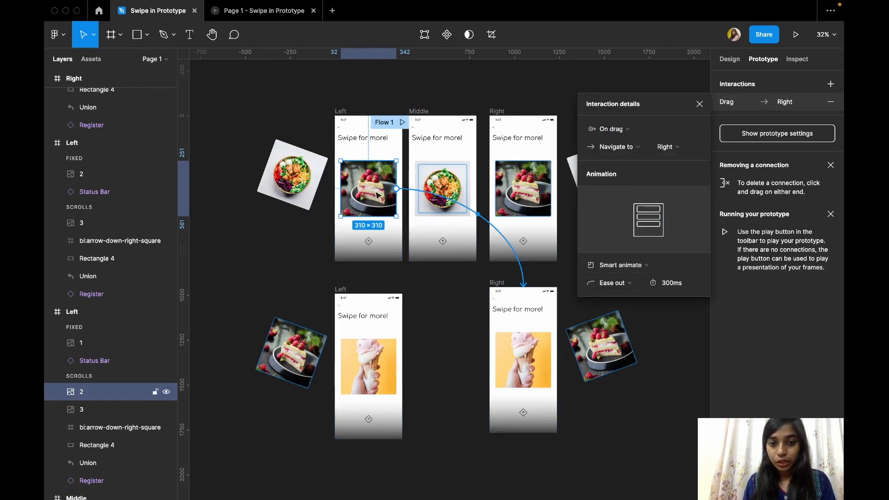
- Connect the upper Left frame's cake image to the lower Left frame with an On drag interaction
drag(396, 189, 368, 300)
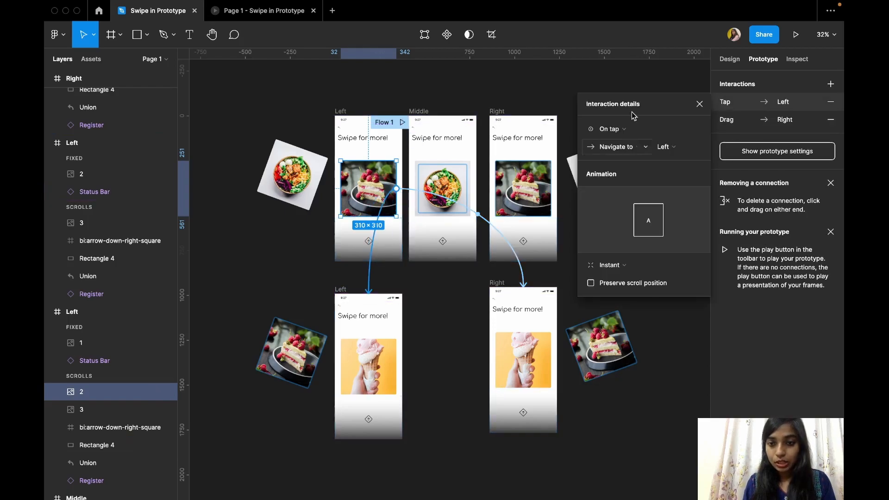
click(613, 132)
click(614, 141)
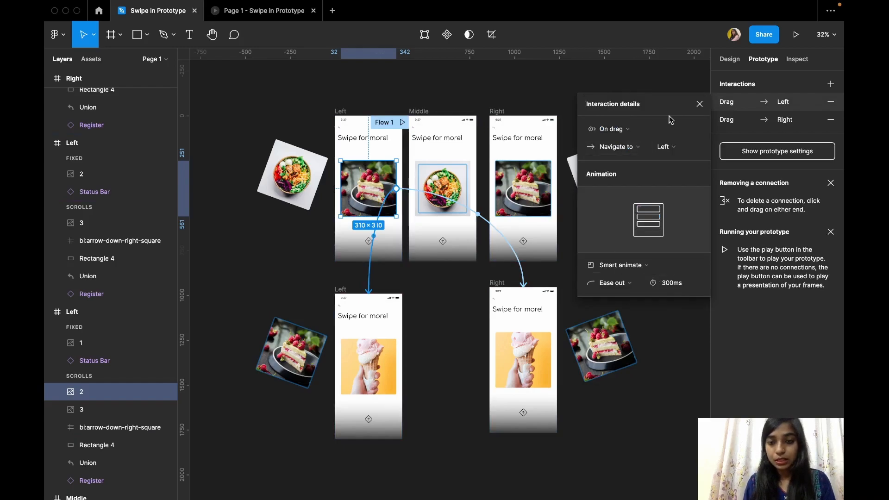
click(699, 103)
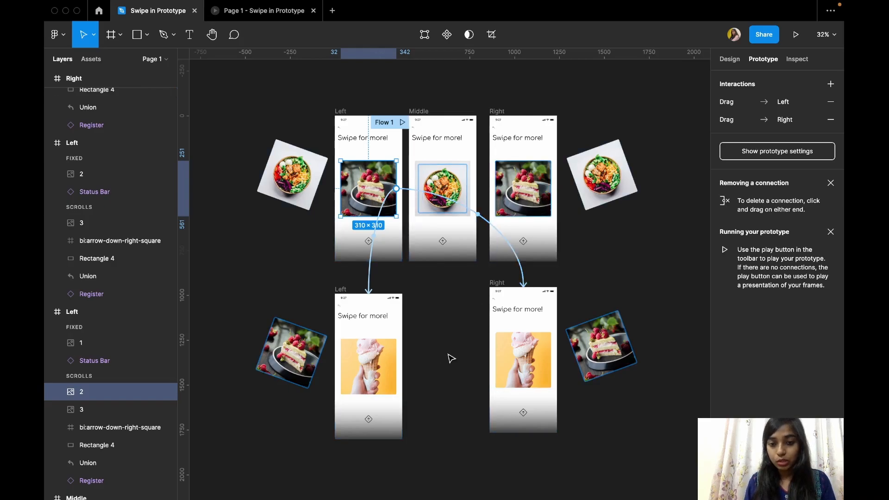
- Connect the upper Right frame's cake image to the lower Right frame with an On drag interaction
click(516, 183)
drag(551, 189, 545, 292)
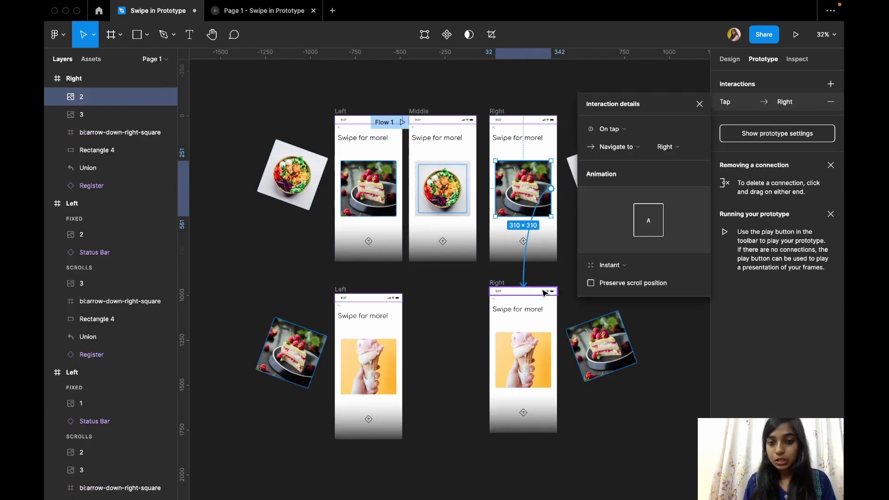
click(645, 129)
click(650, 140)
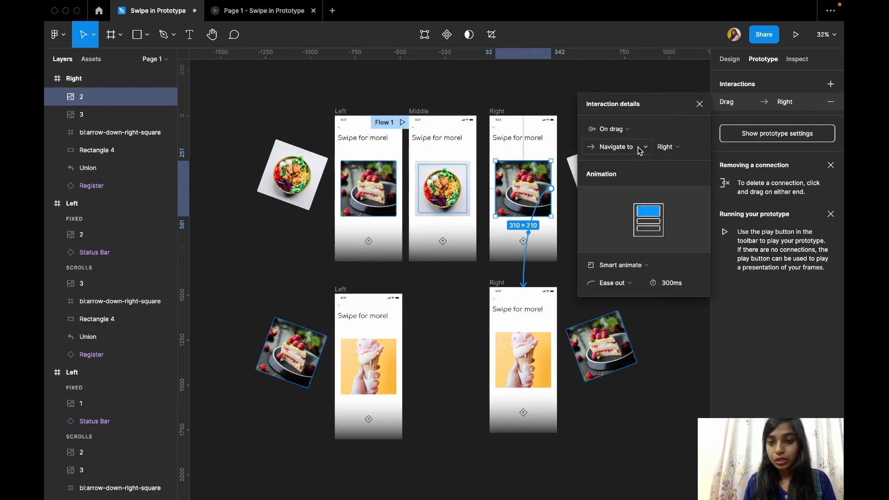
key(Escape)
- Connect the upper Right frame's cake image to the lower Left frame with an On drag interaction
drag(551, 188, 407, 361)
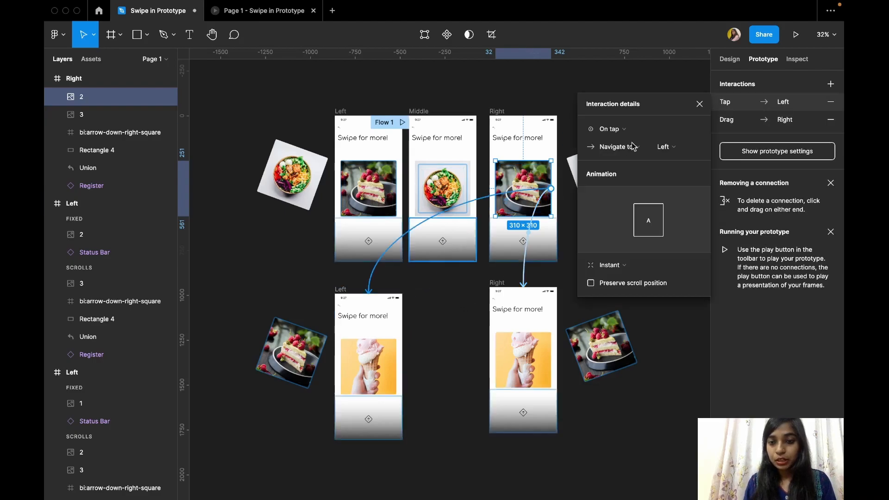
click(607, 129)
click(619, 140)
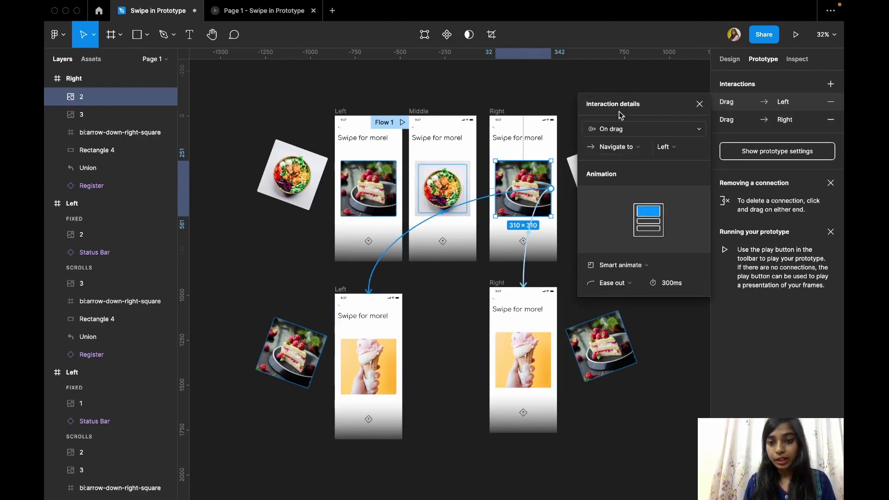
click(699, 103)
click(662, 125)
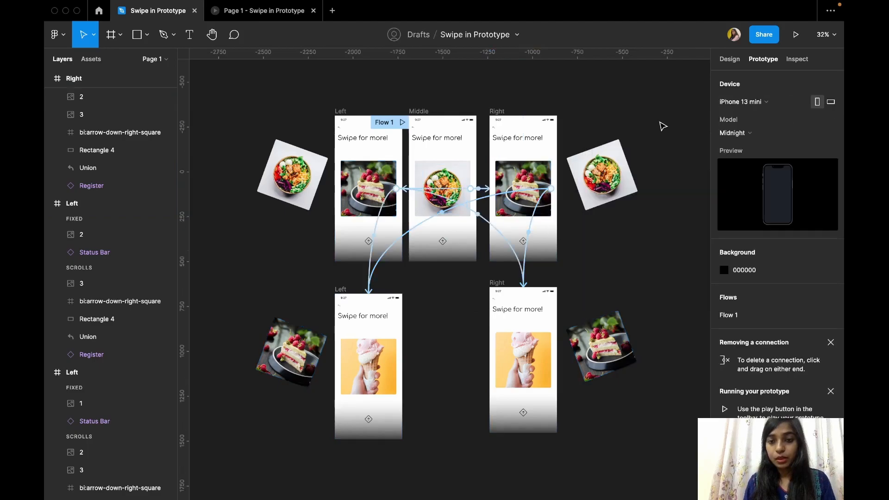
- Start the Flow 1 prototype preview from the Middle frame
scroll(662, 125, up, 2)
scroll(662, 125, right, 1)
click(400, 156)
click(384, 155)
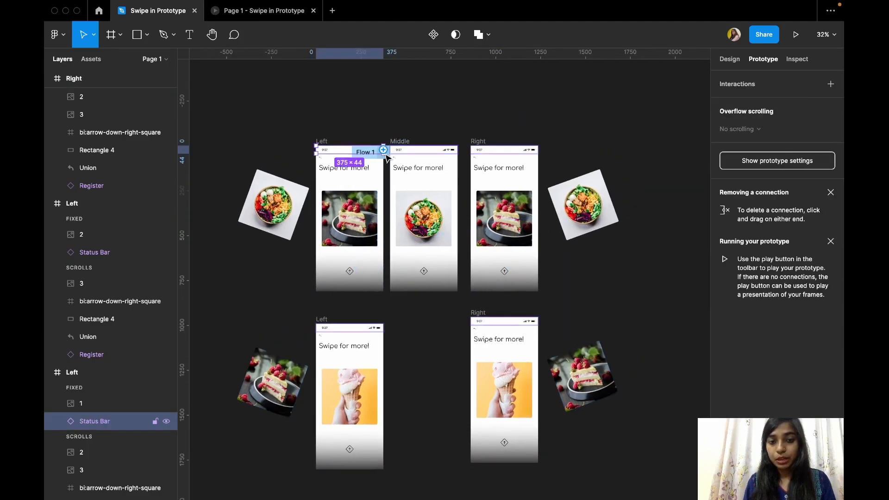
click(392, 133)
ctrl+scroll(373, 145, up, 5)
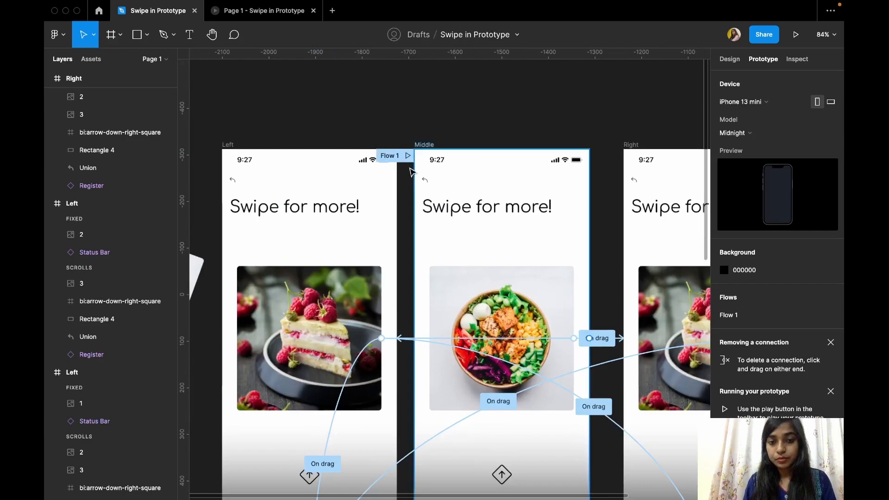
click(408, 156)
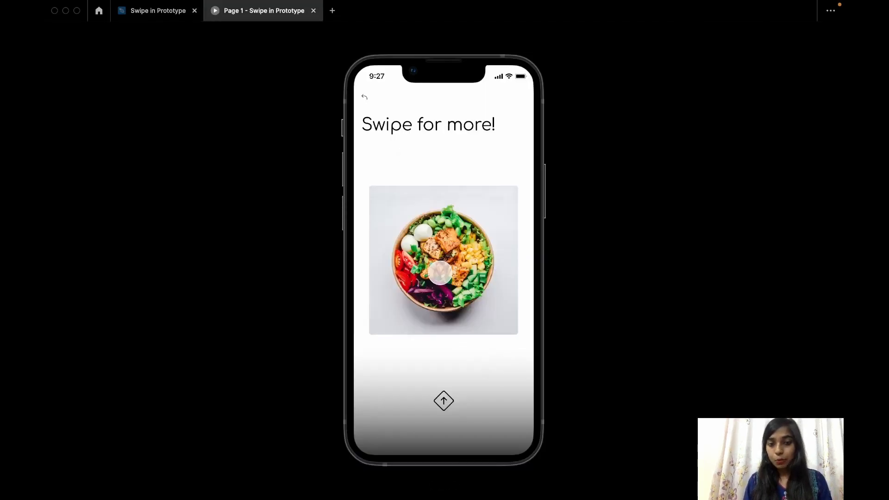
- Swipe through the photo cards in the preview in both directions, stepping back to the salad bowl card between tests
drag(475, 231, 486, 254)
key(Left)
key(Left)
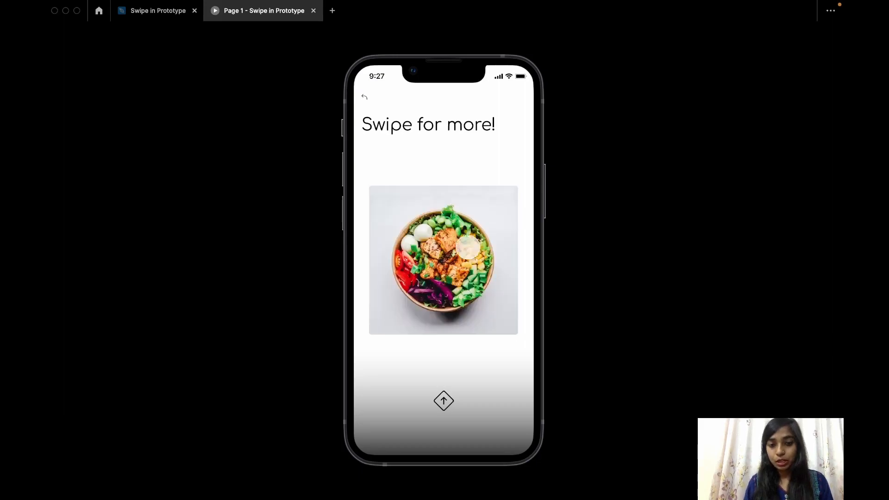
drag(428, 243, 466, 236)
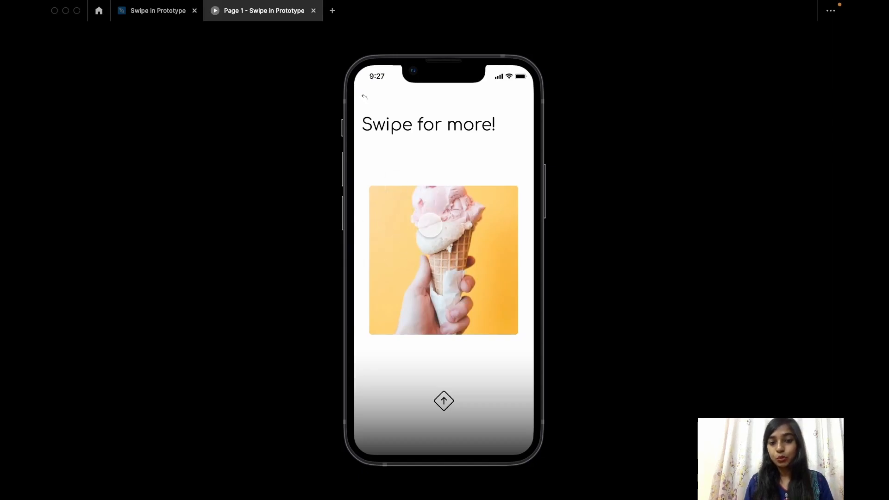
drag(492, 222, 419, 269)
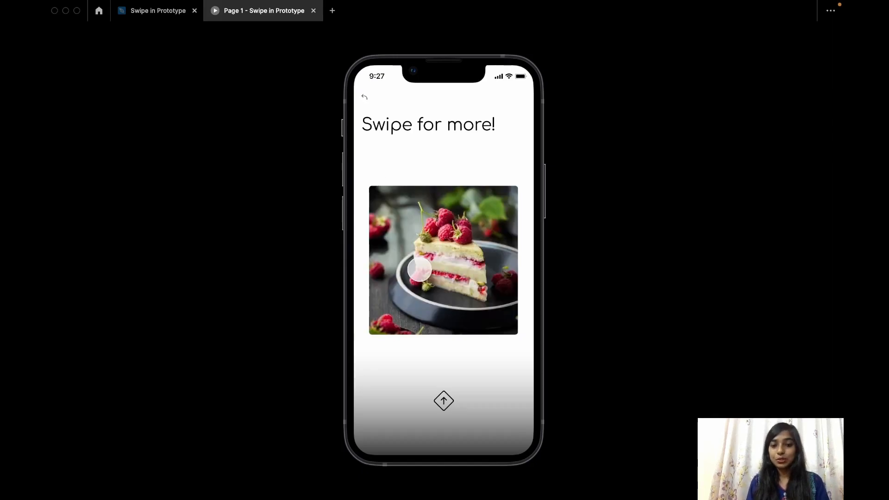